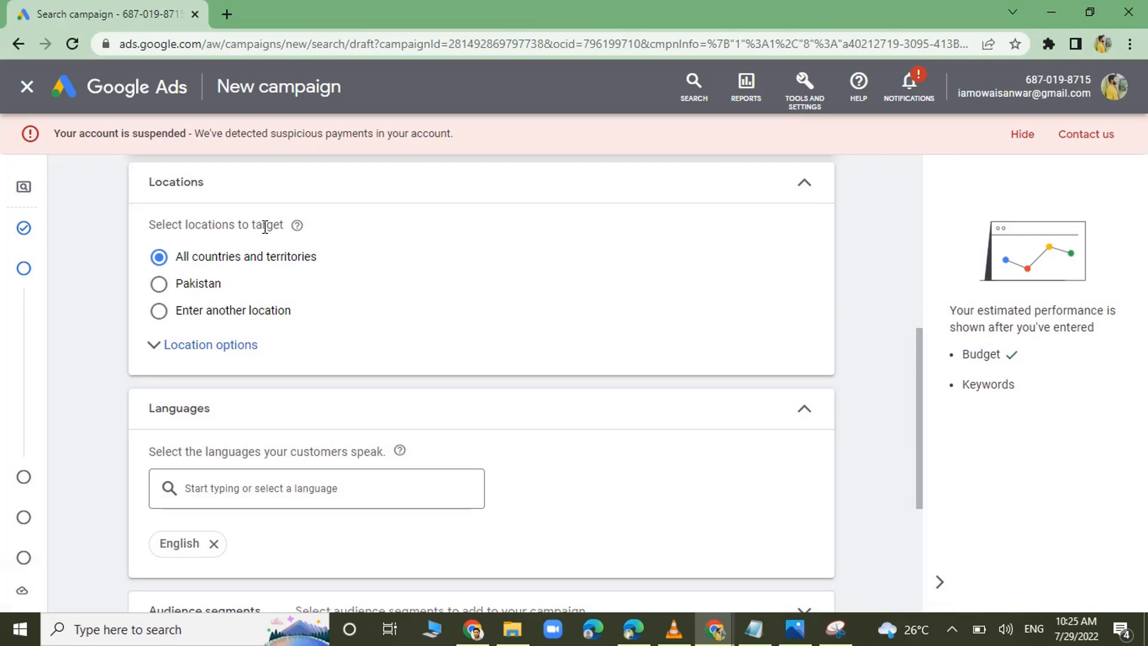
Set the campaign to another location, target the city of Lahore, Punjab, Pakistan, and open the advanced location search.
left_click(197, 285)
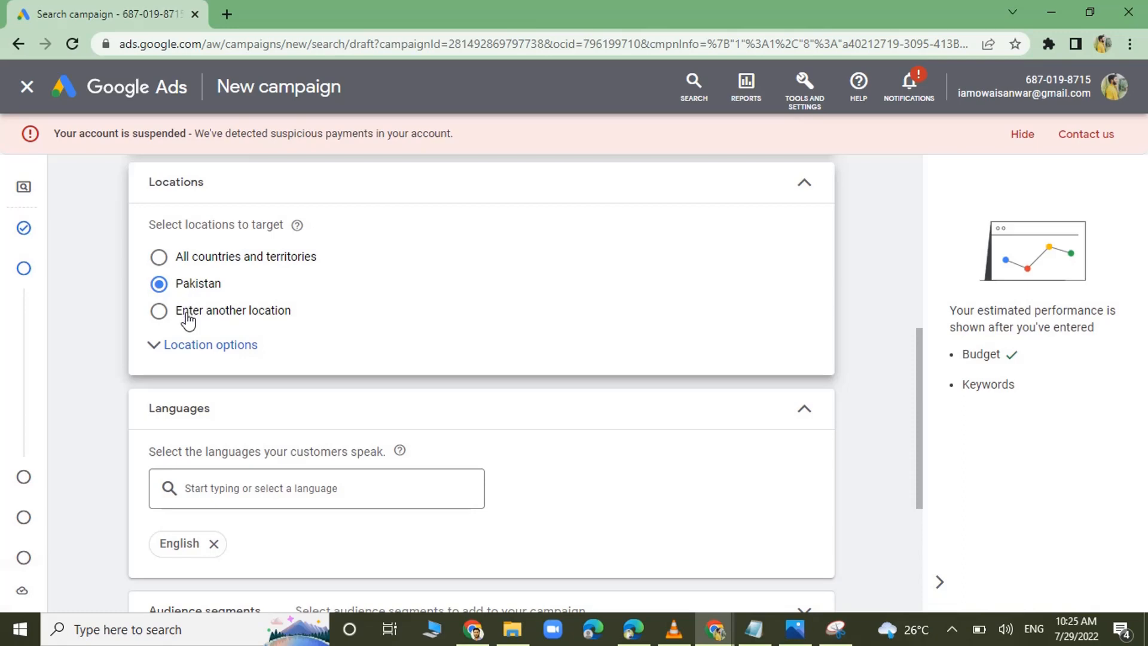
left_click(188, 320)
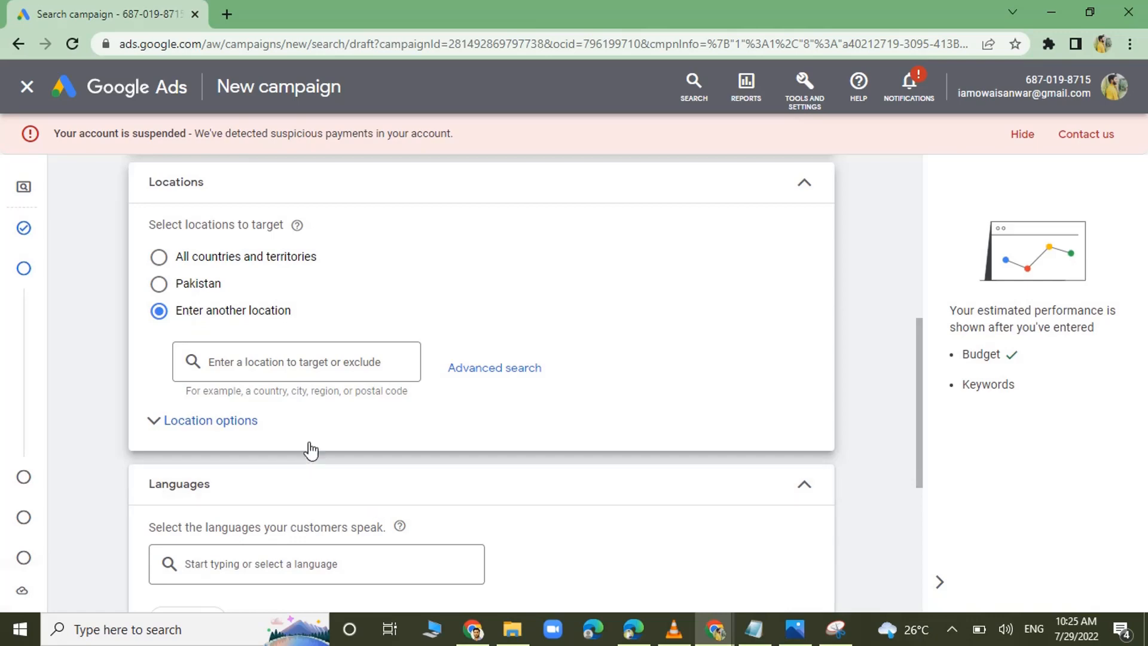
left_click(273, 362)
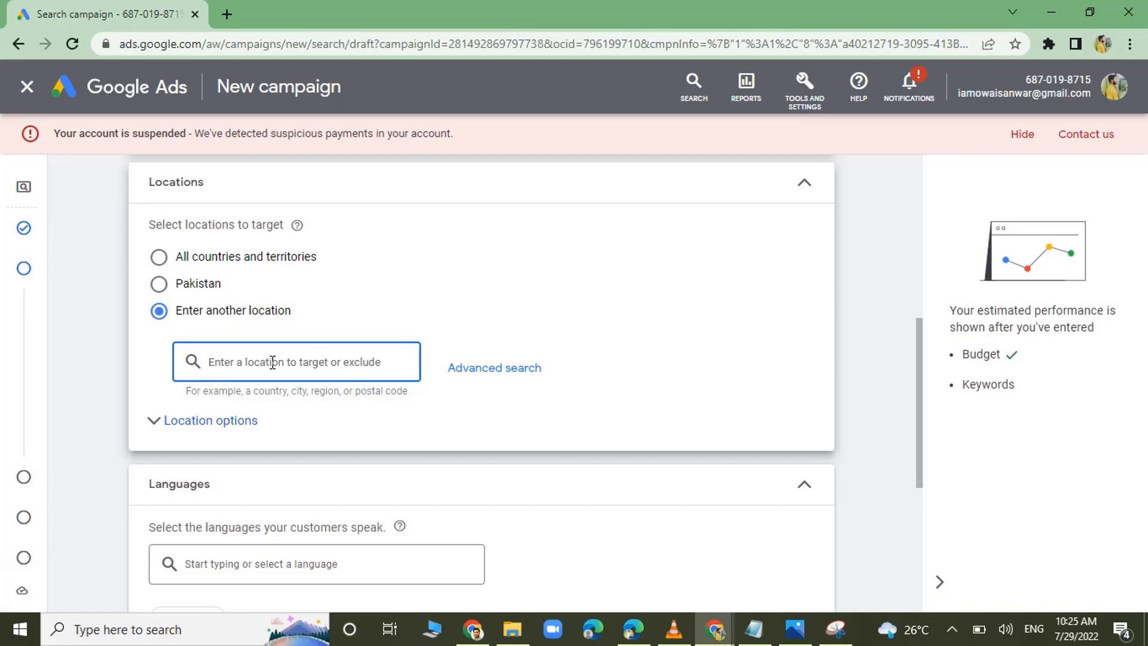
type("la")
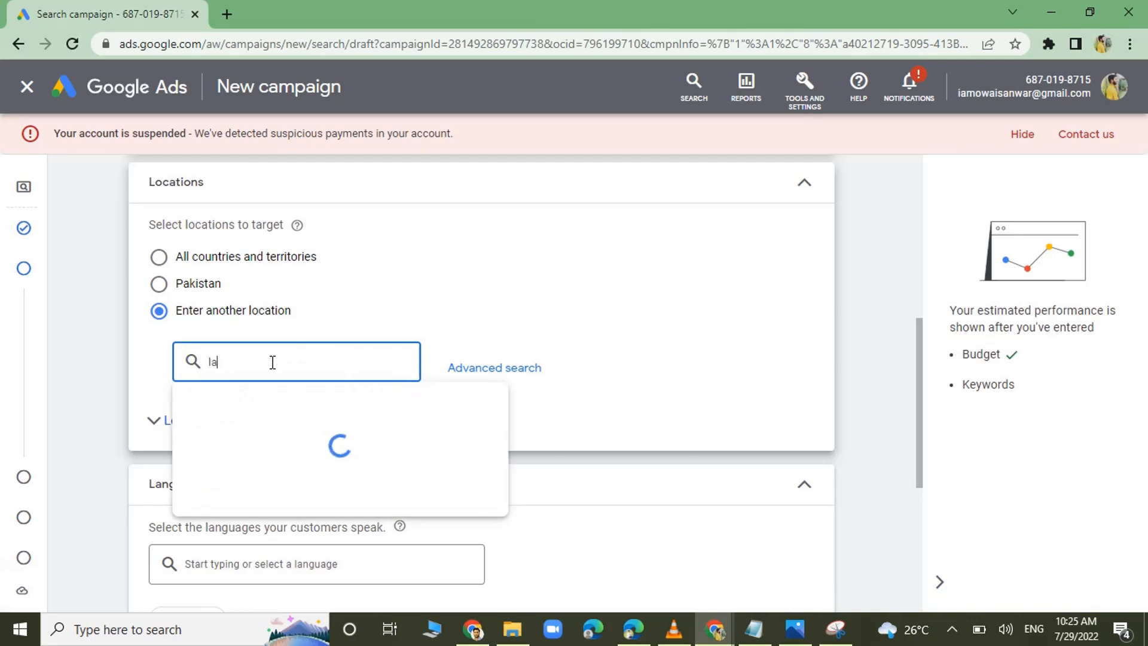
type("horq")
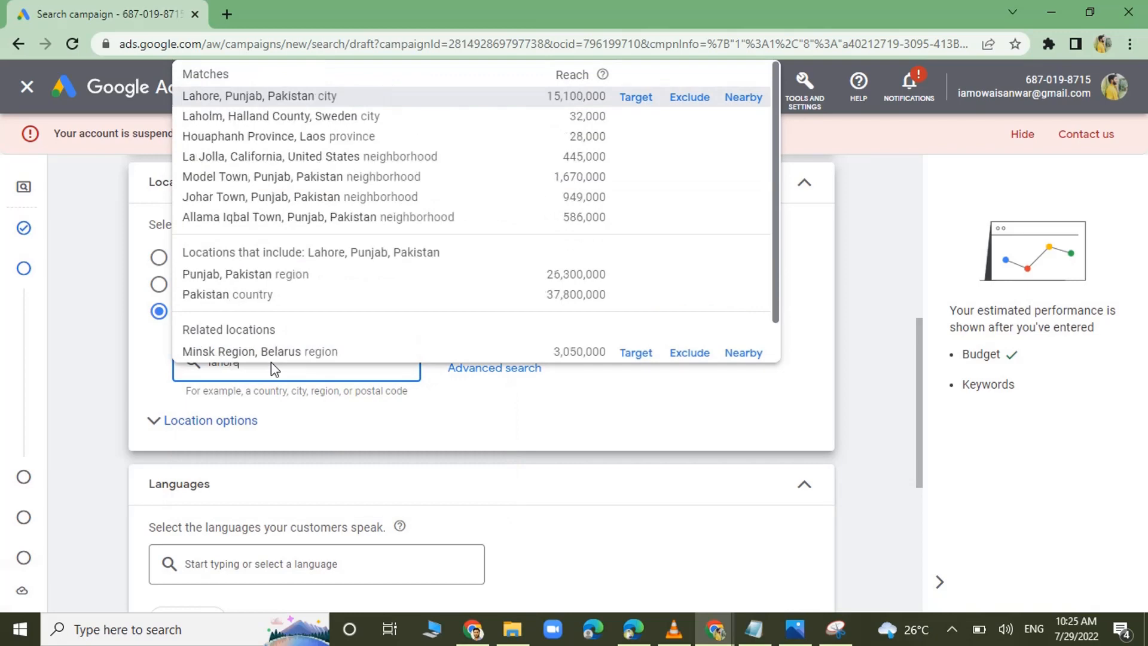
key("BackSpace")
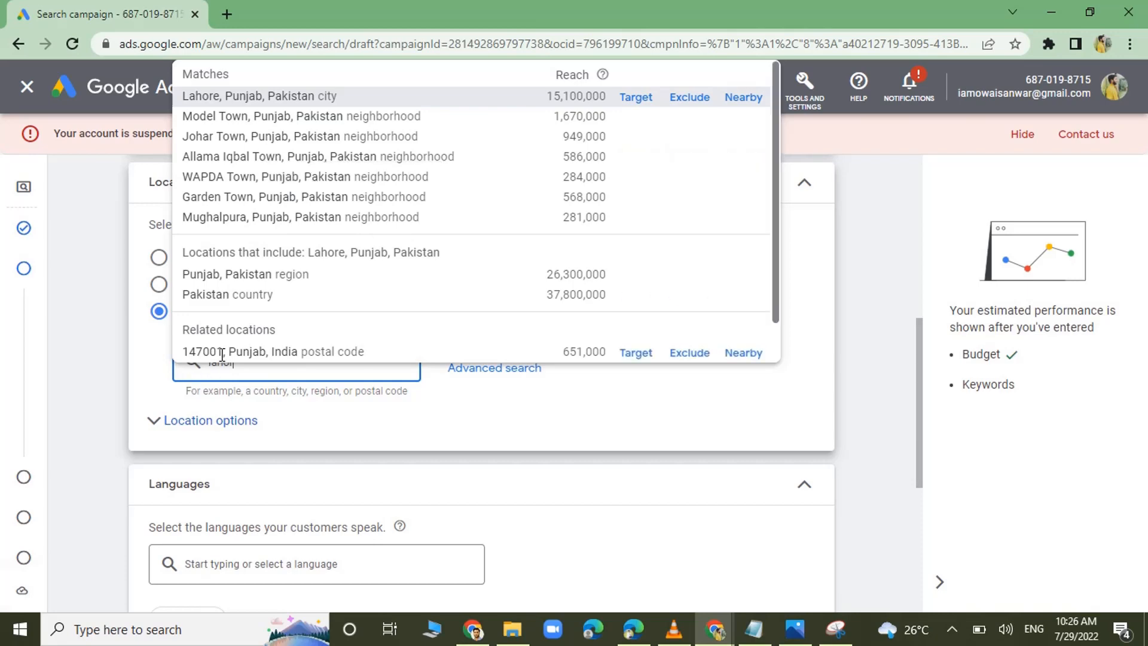
left_click_drag(223, 353, 195, 328)
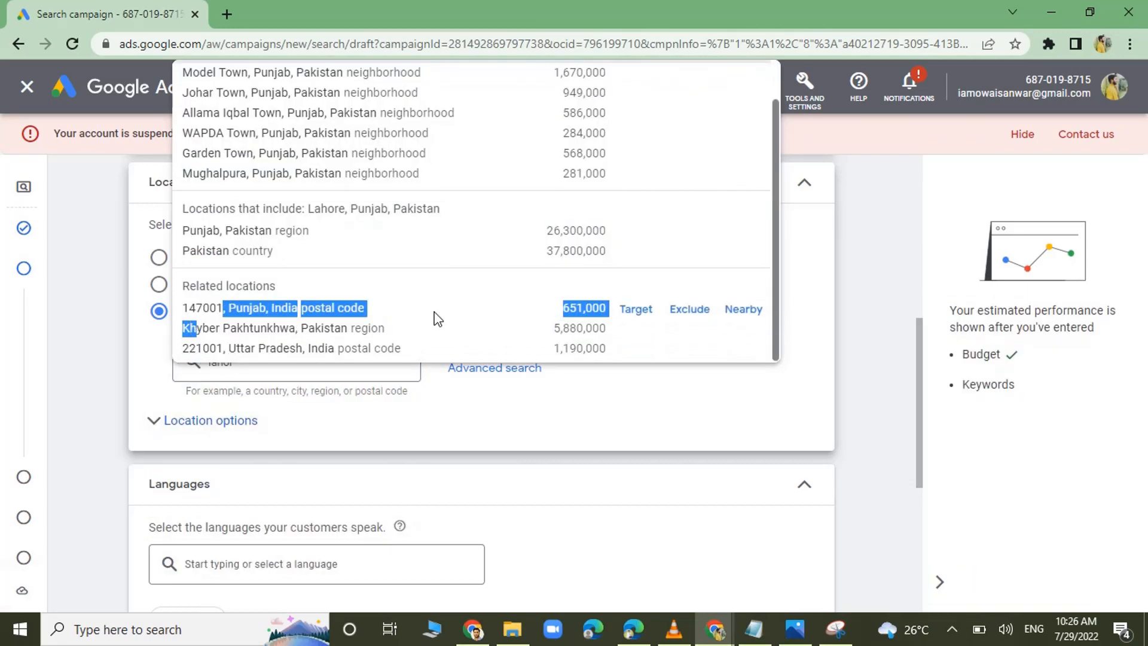
scroll(775, 263, "up", 2)
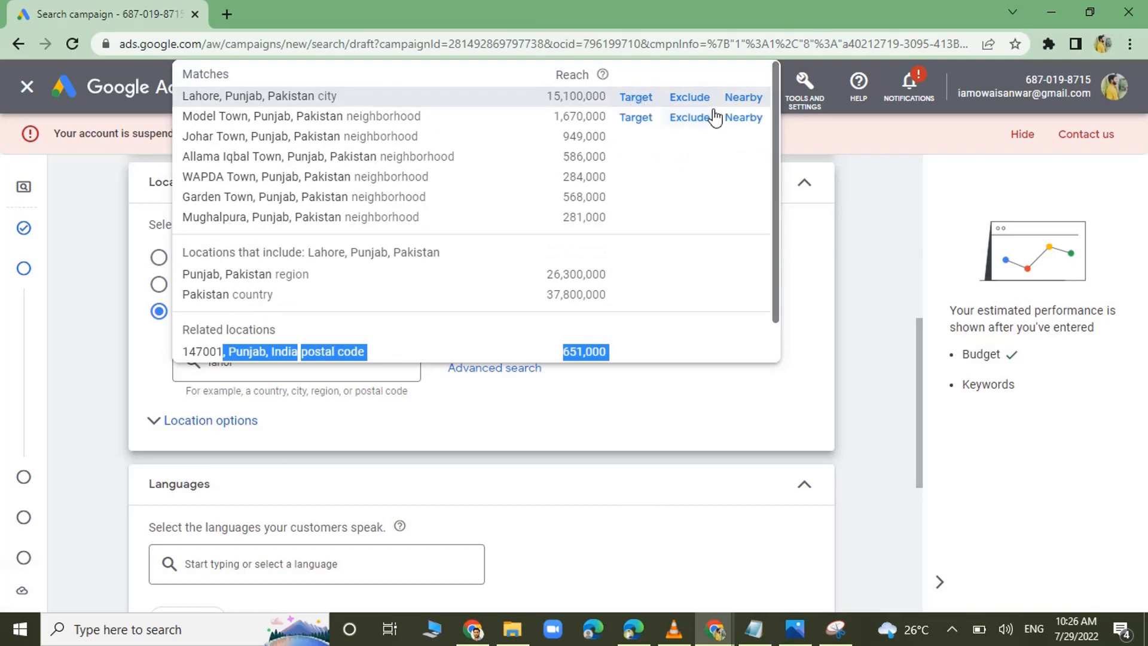
left_click(644, 103)
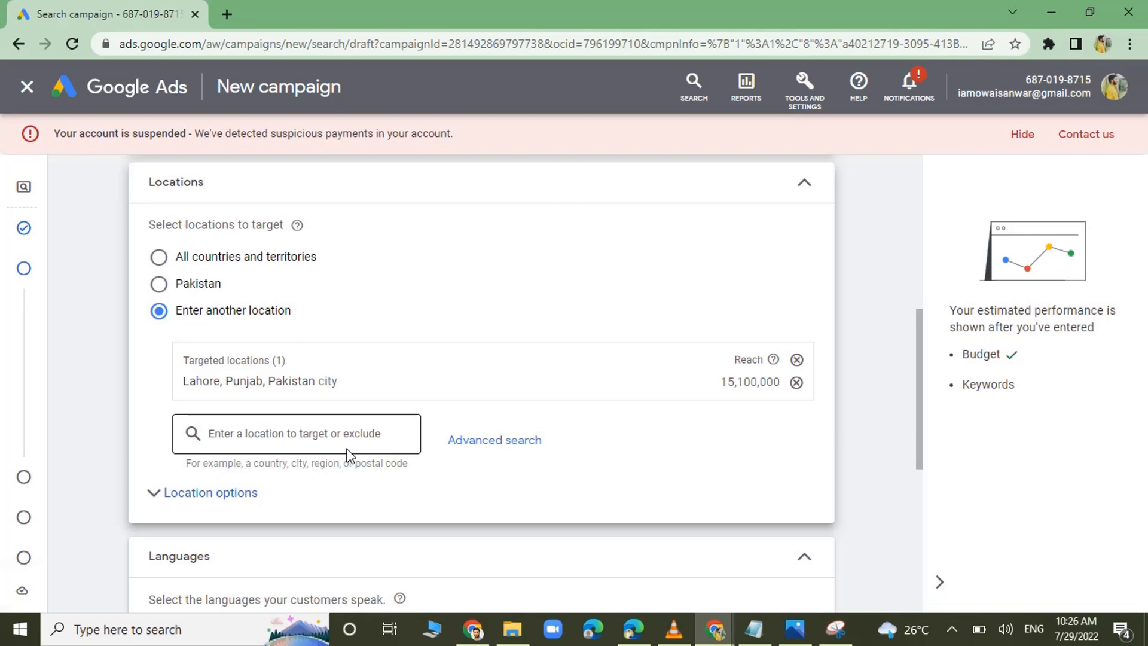
left_click(494, 440)
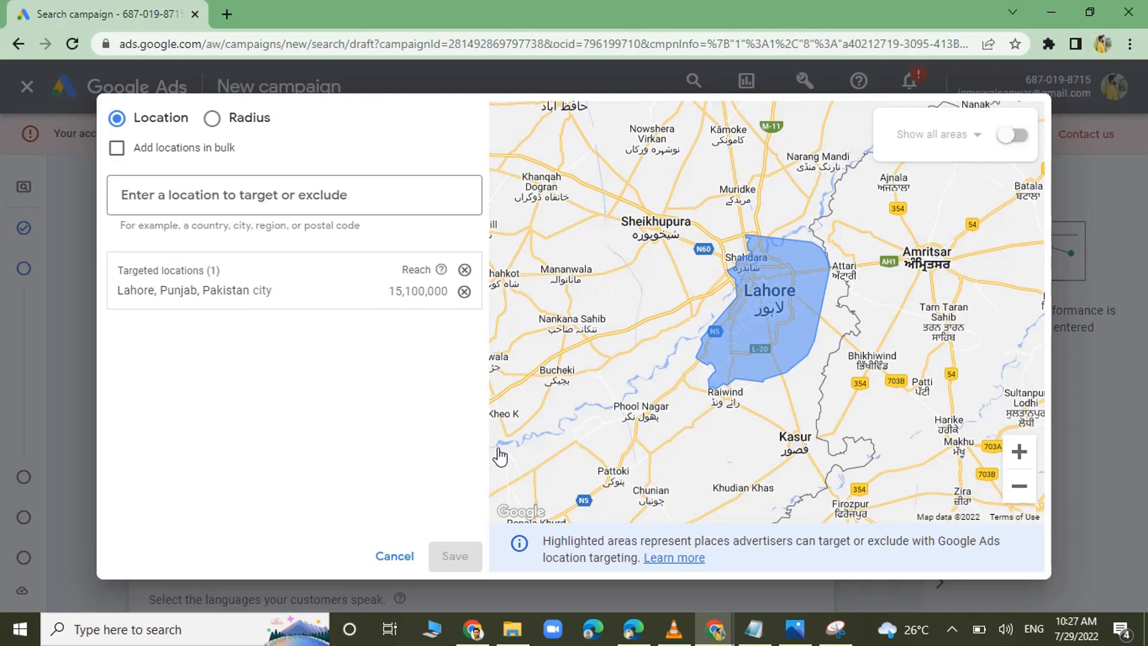
left_click(197, 202)
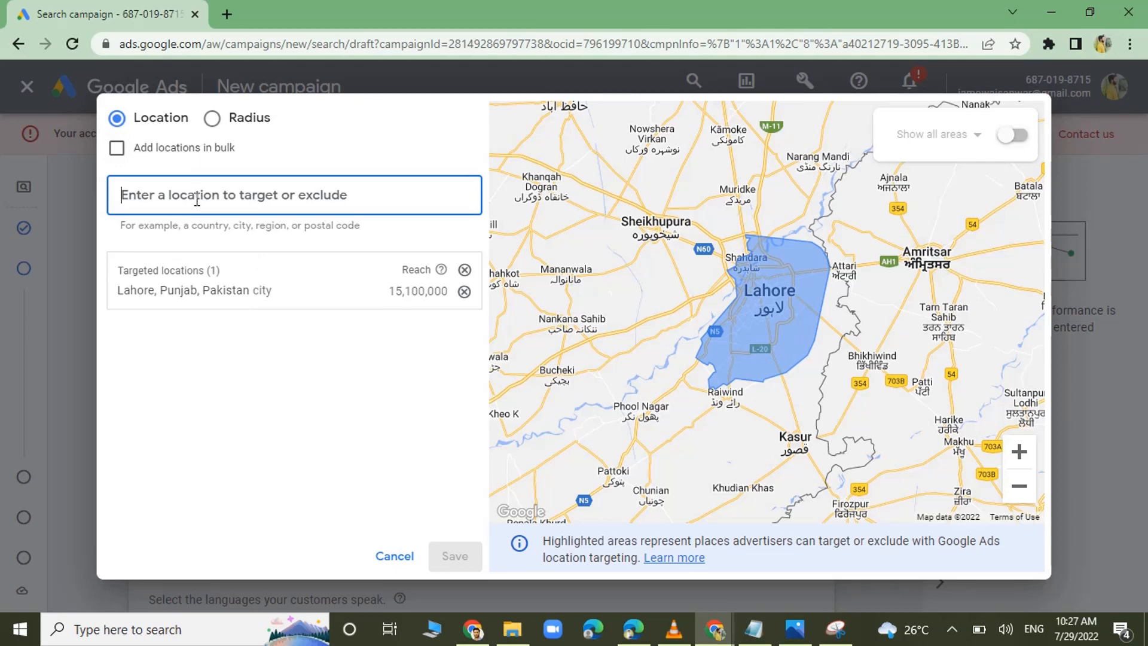
Search in bulk for karachi, islamabad and multan, one location per line, and turn bulk adding back off.
left_click(195, 159)
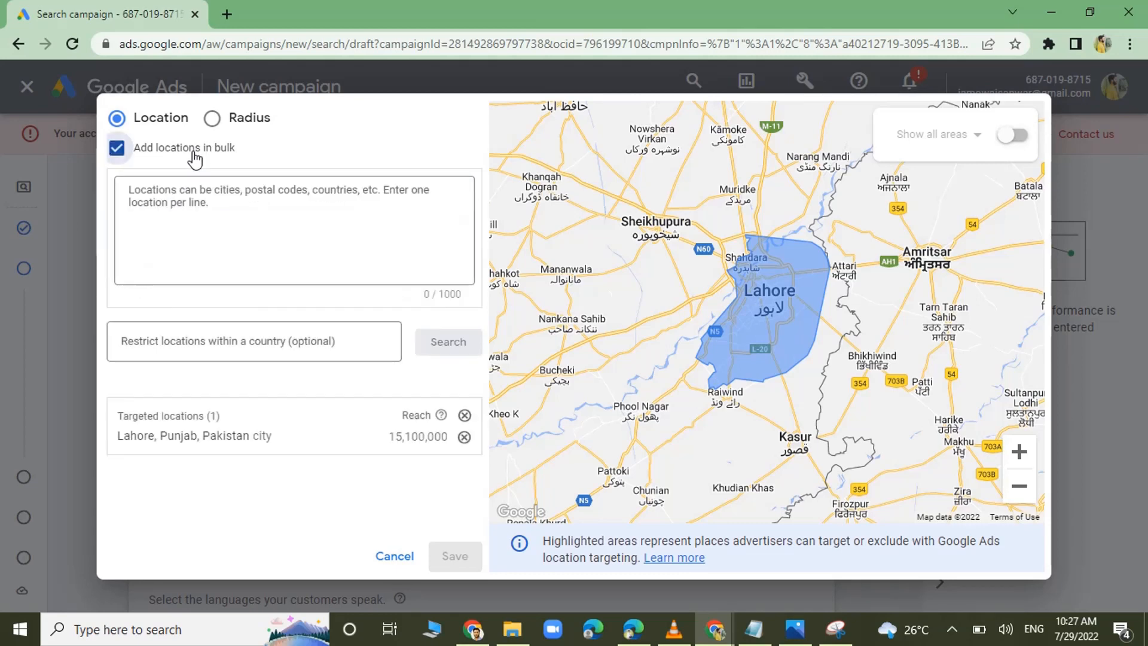
left_click(161, 200)
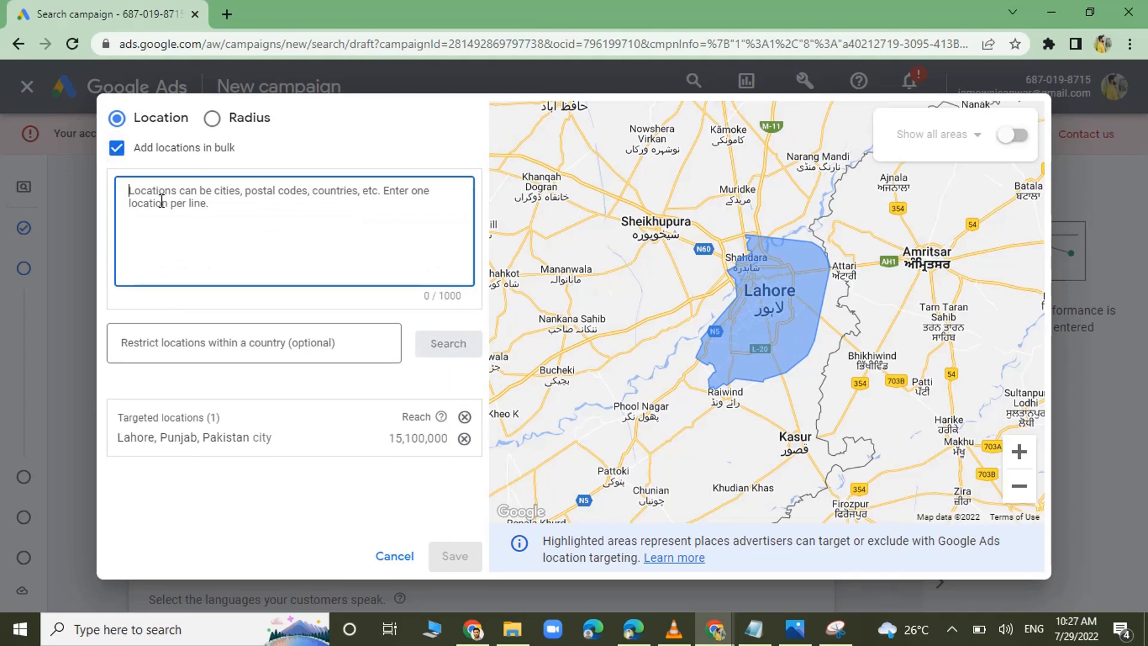
type("karachi")
key("Return")
type("islam")
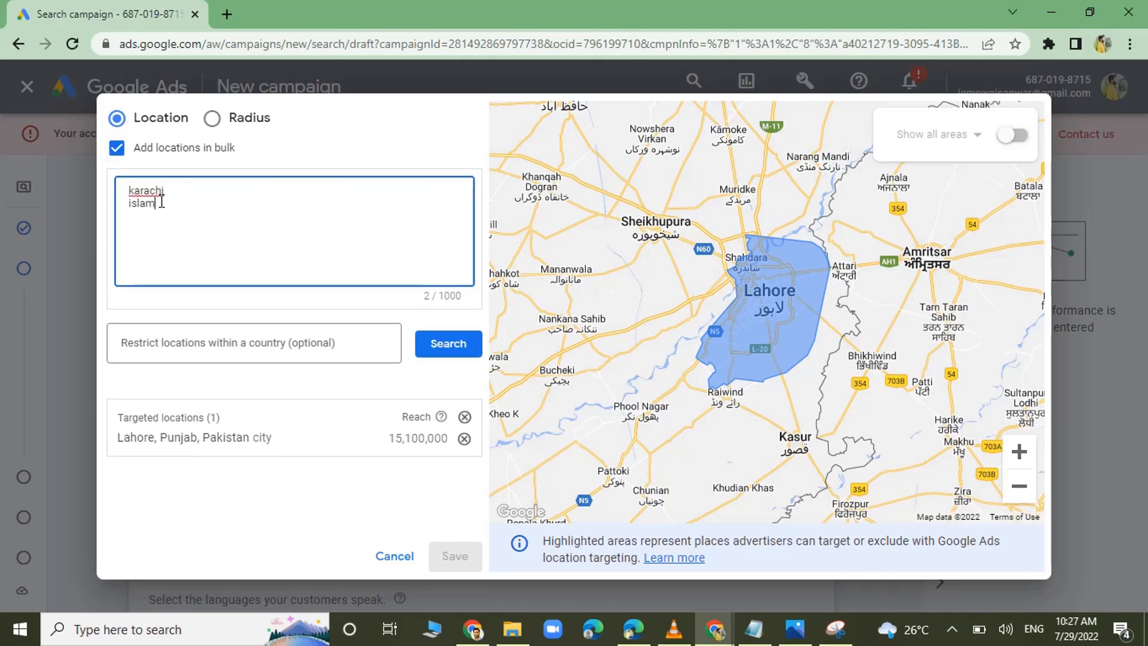
type("abad")
key("Return")
type("muk")
key("BackSpace")
type("ltan")
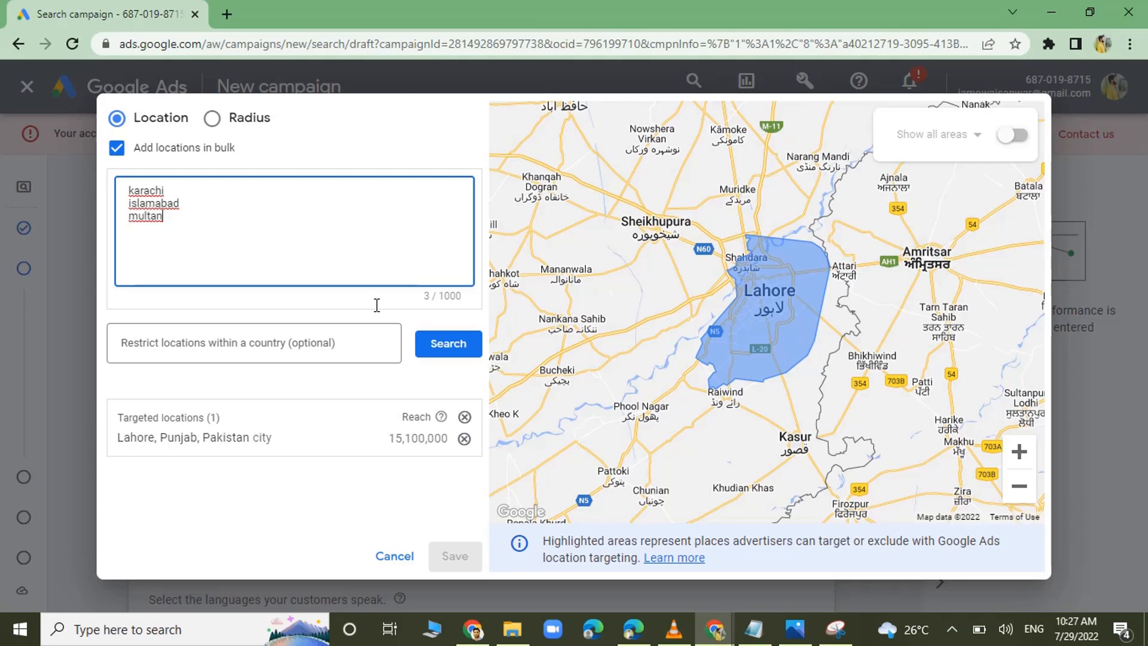
left_click(430, 345)
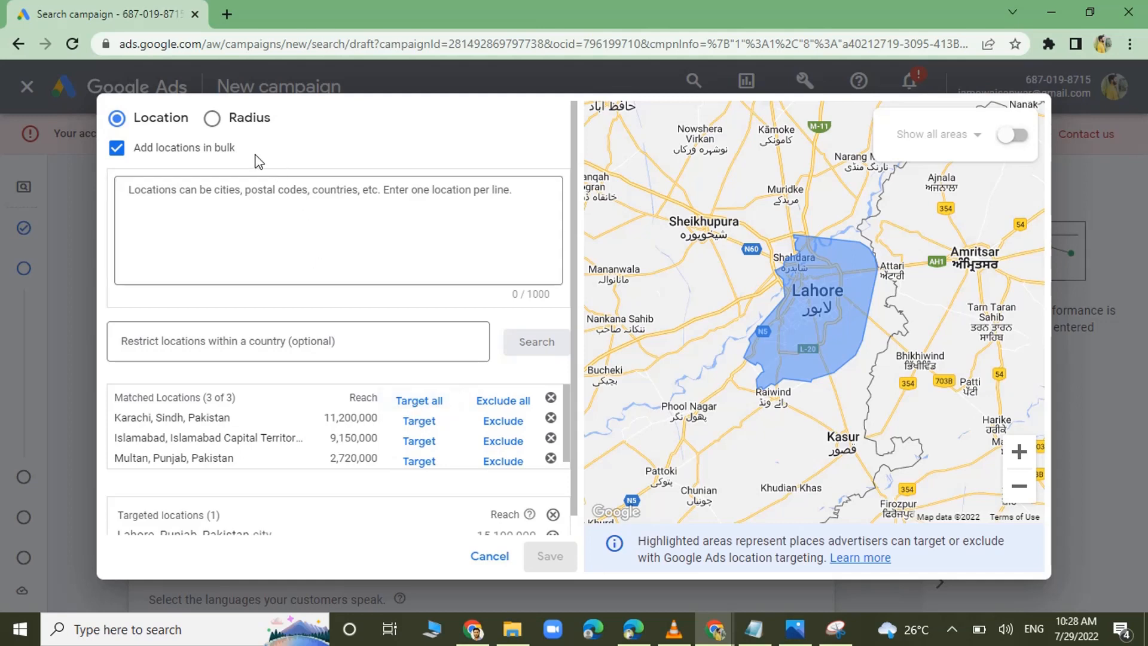
left_click(186, 152)
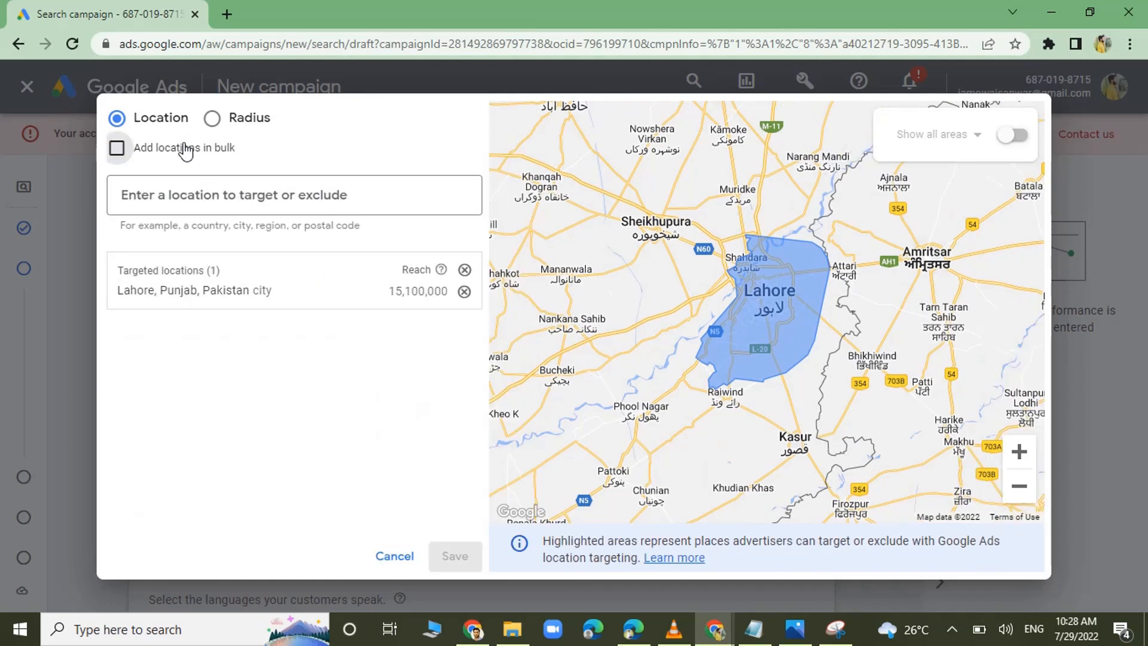
Replace the targeted city of Lahore with the region Punjab, Pakistan.
left_click(465, 291)
left_click(329, 203)
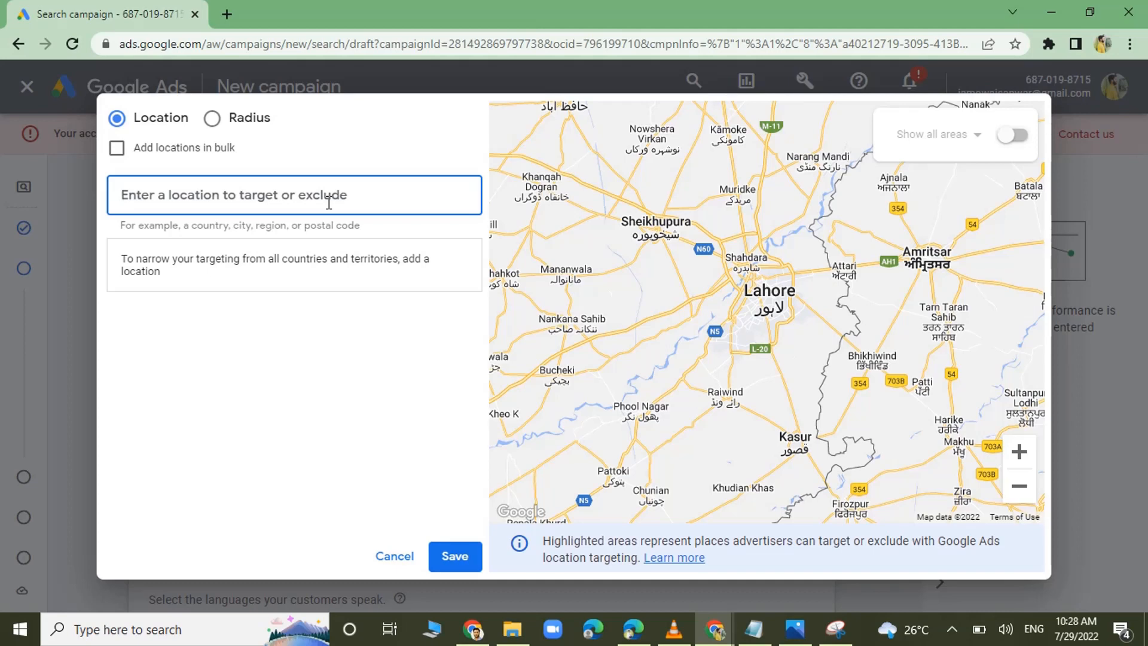
type("punjAB")
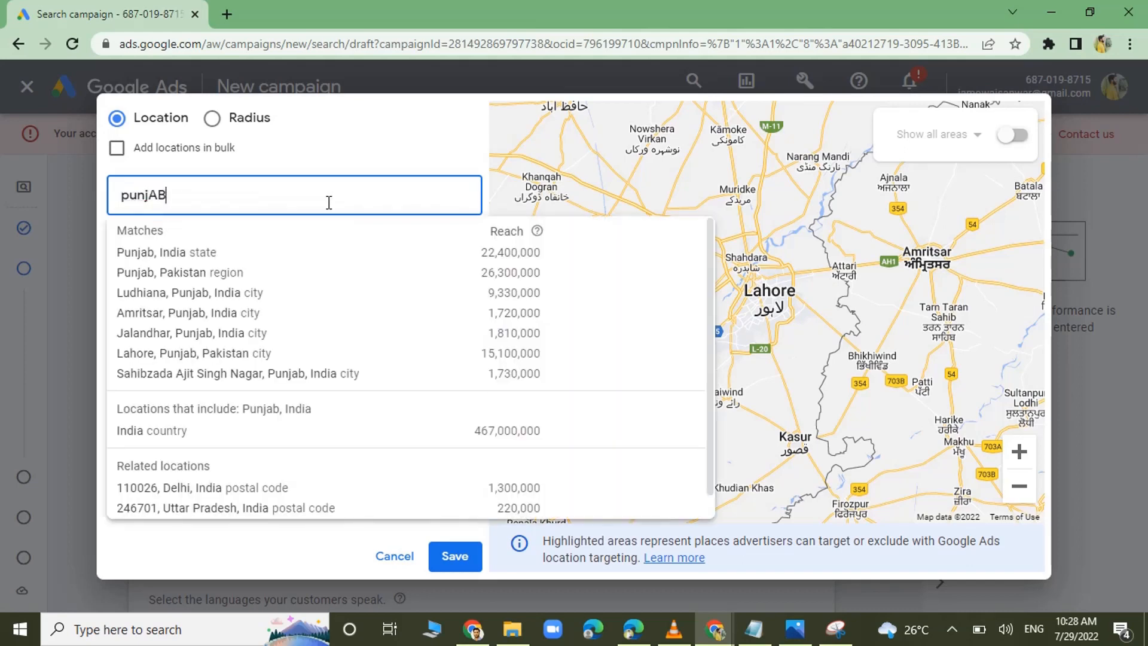
key("BackSpace")
key("BackSpace")
type("ab pakiu")
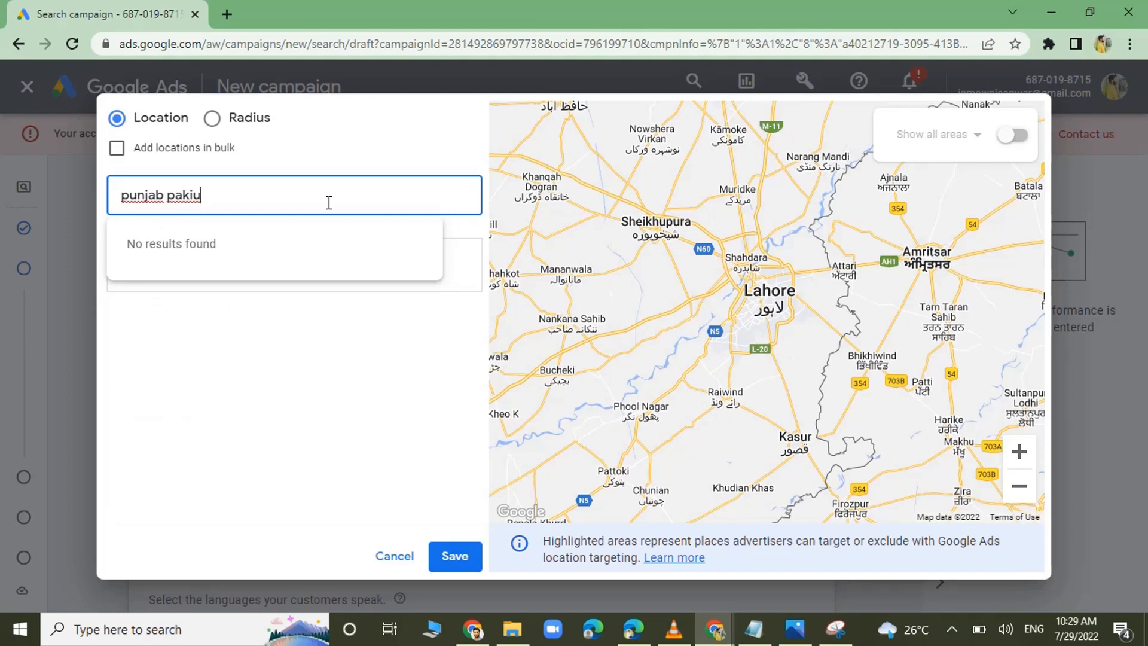
key("BackSpace")
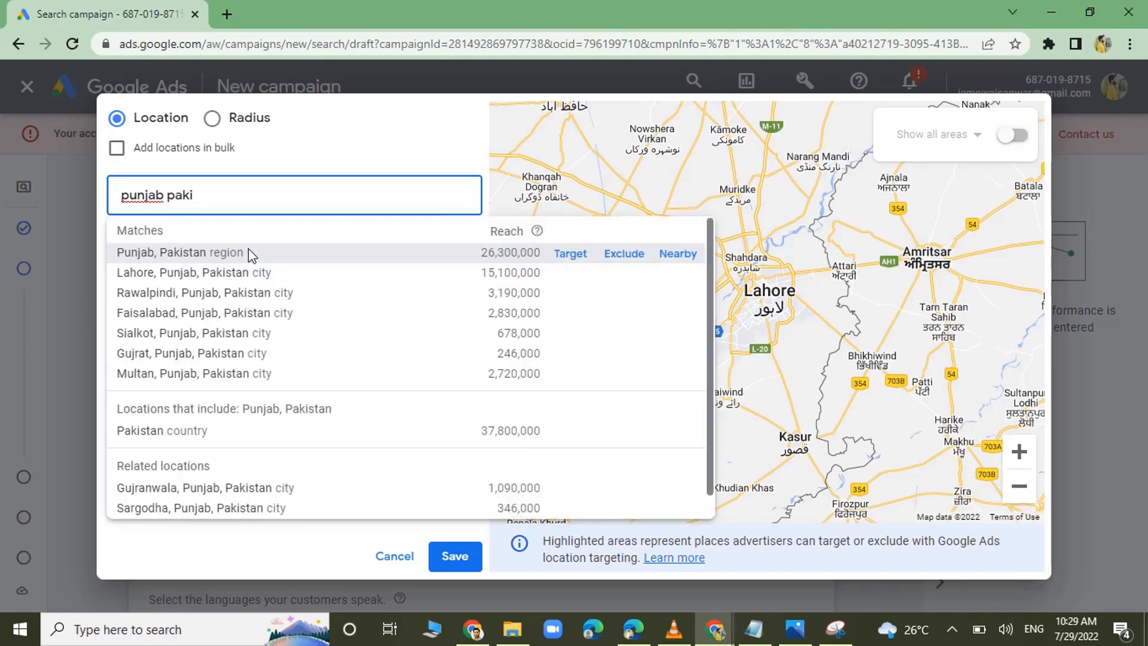
left_click(573, 257)
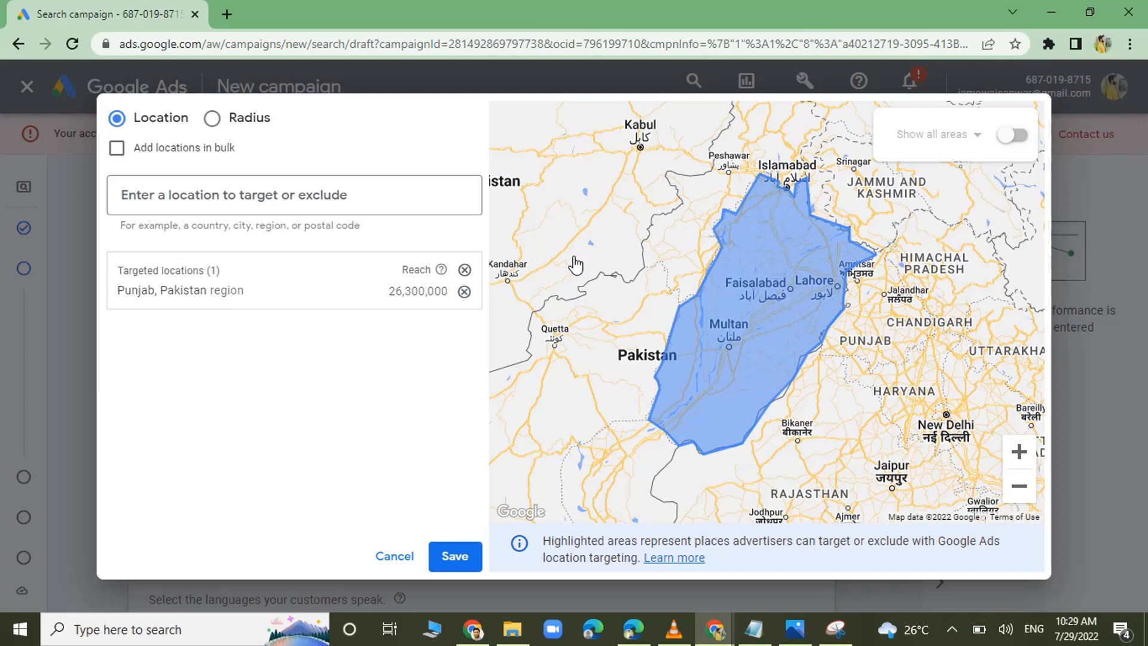
Exclude the city of Lahore from the targeted Punjab region and check the excluded area on the map.
left_click(304, 198)
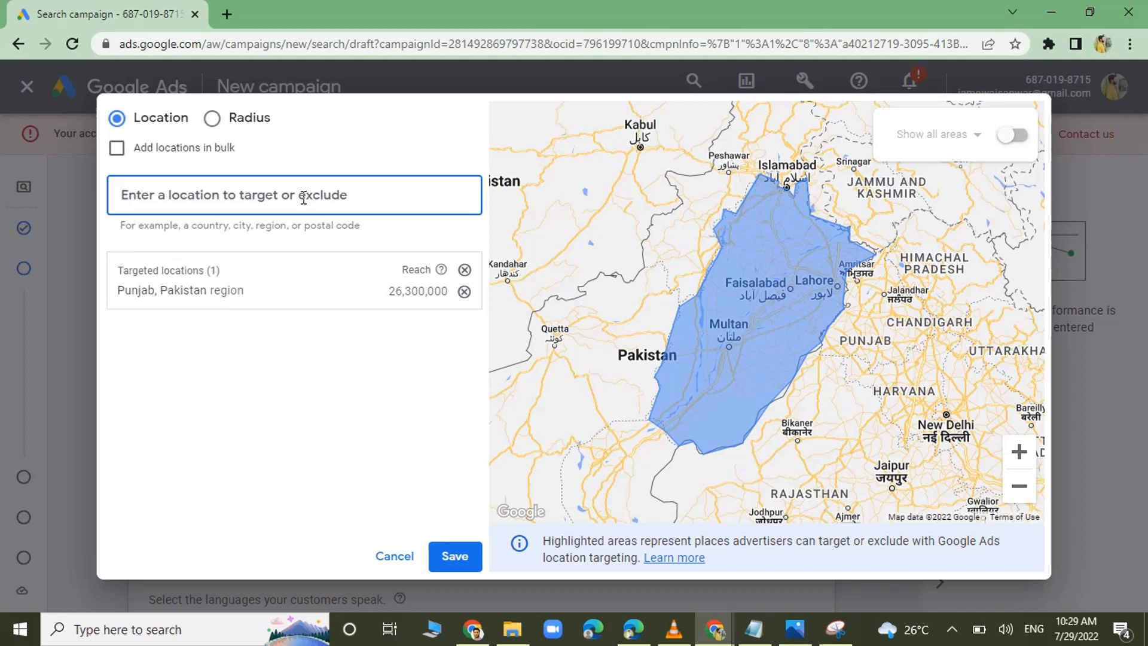
type("lahore")
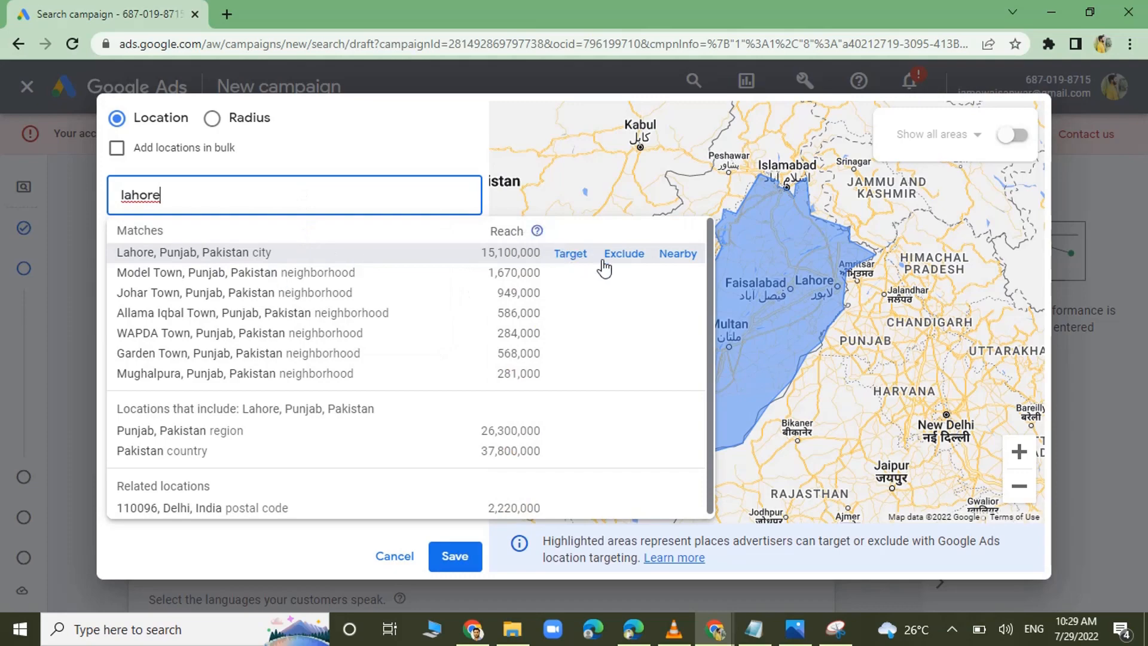
left_click(623, 262)
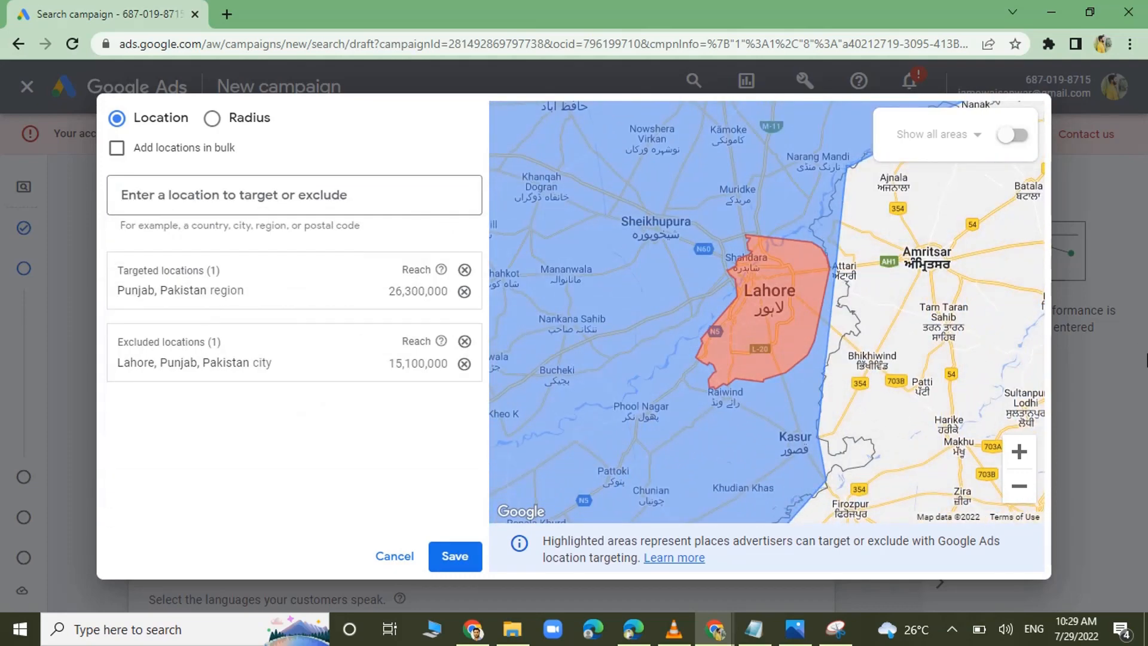
left_click(1018, 499)
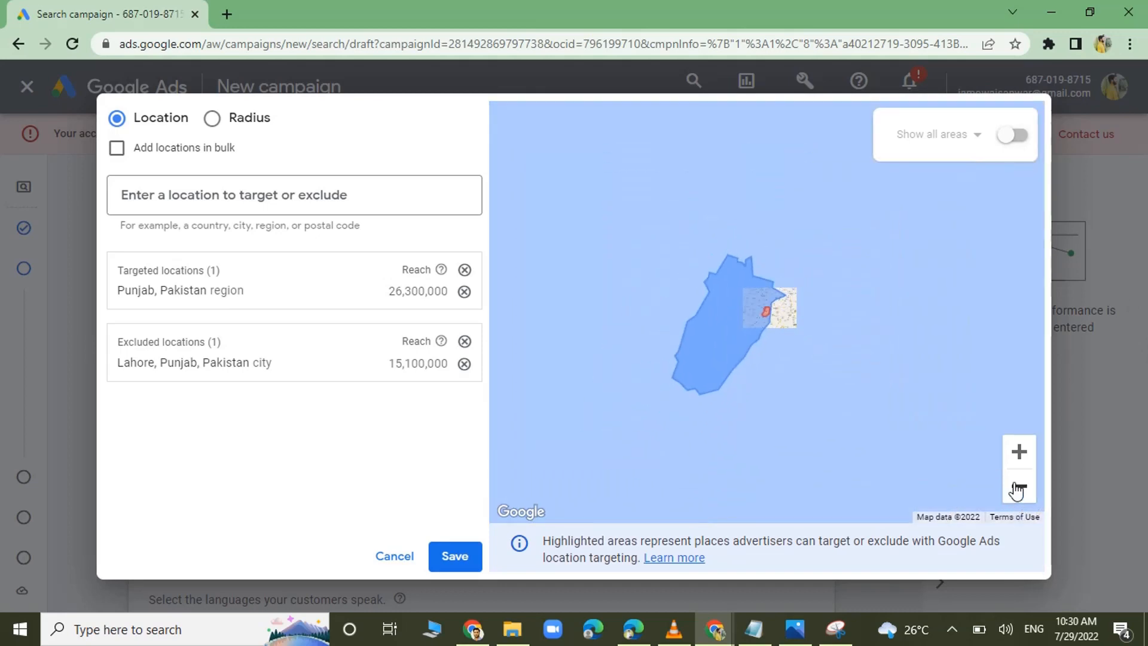
left_click(1017, 451)
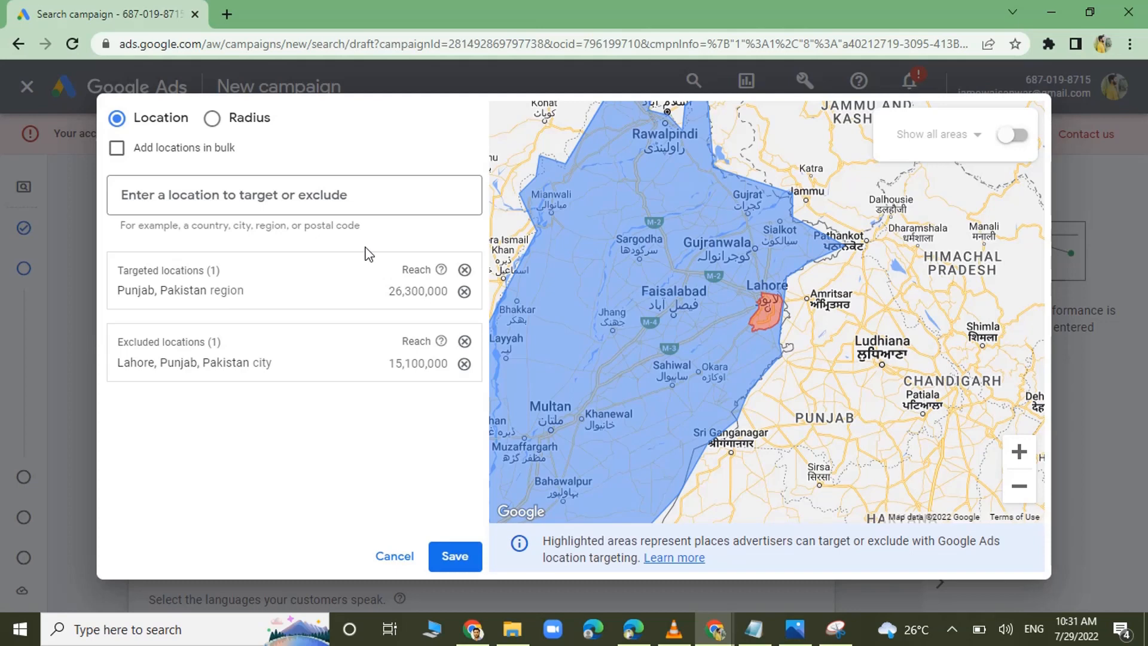
Remove the Punjab target and the Lahore exclusion, and target the city of Lahore, Punjab, Pakistan.
left_click(464, 292)
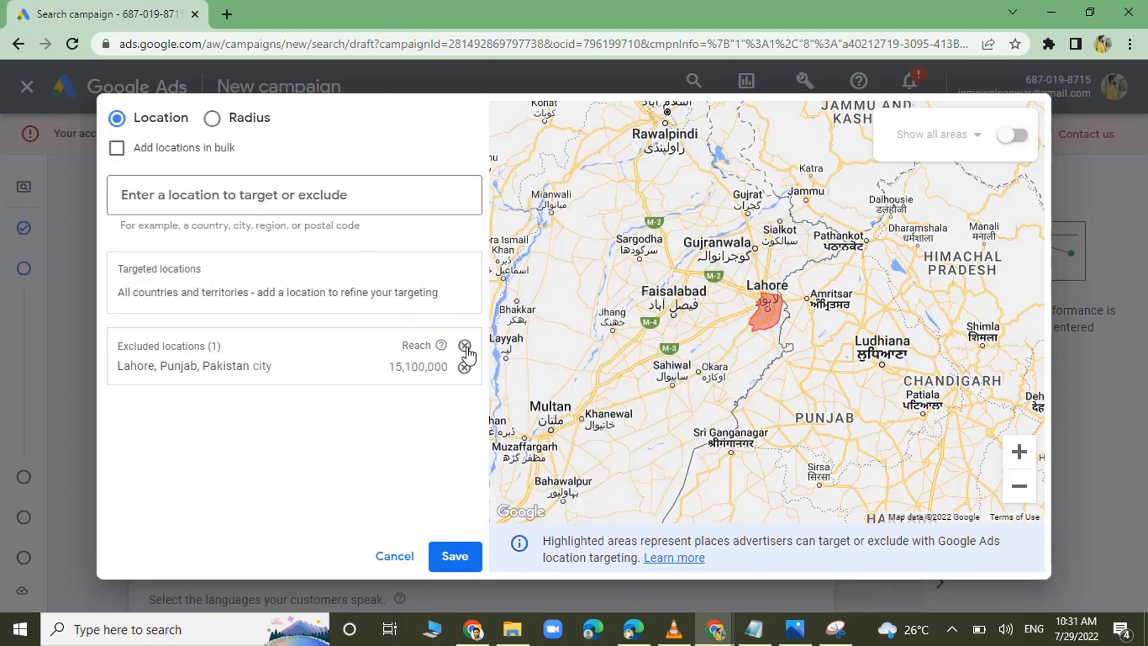
left_click(465, 364)
left_click(375, 188)
type("lahore")
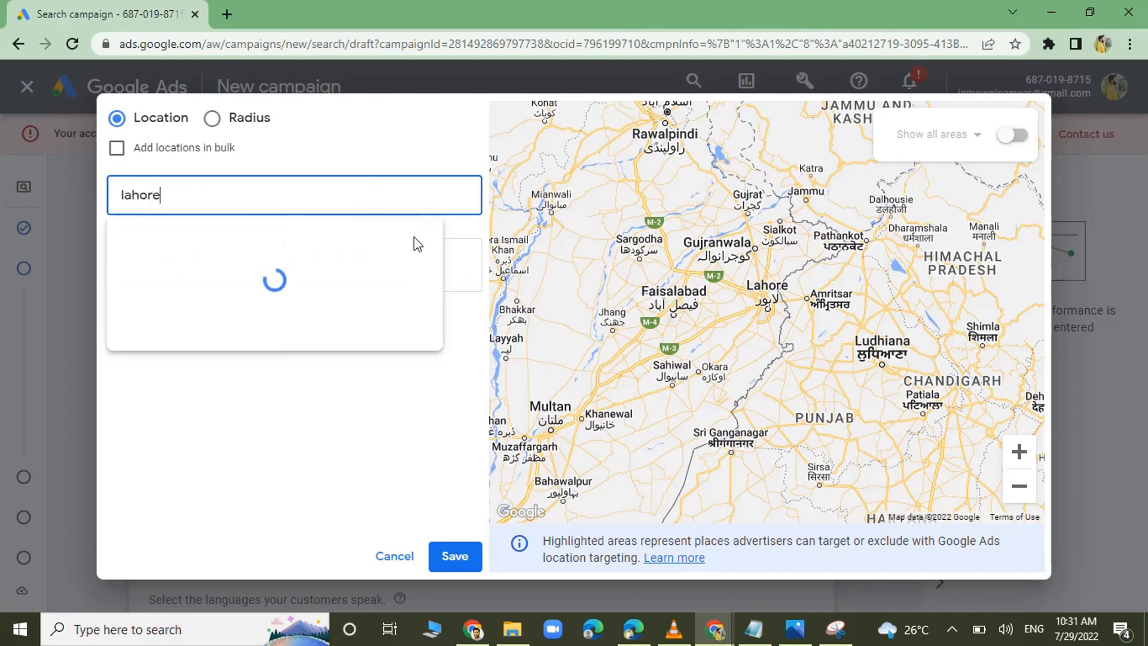
mouse_move(418, 249)
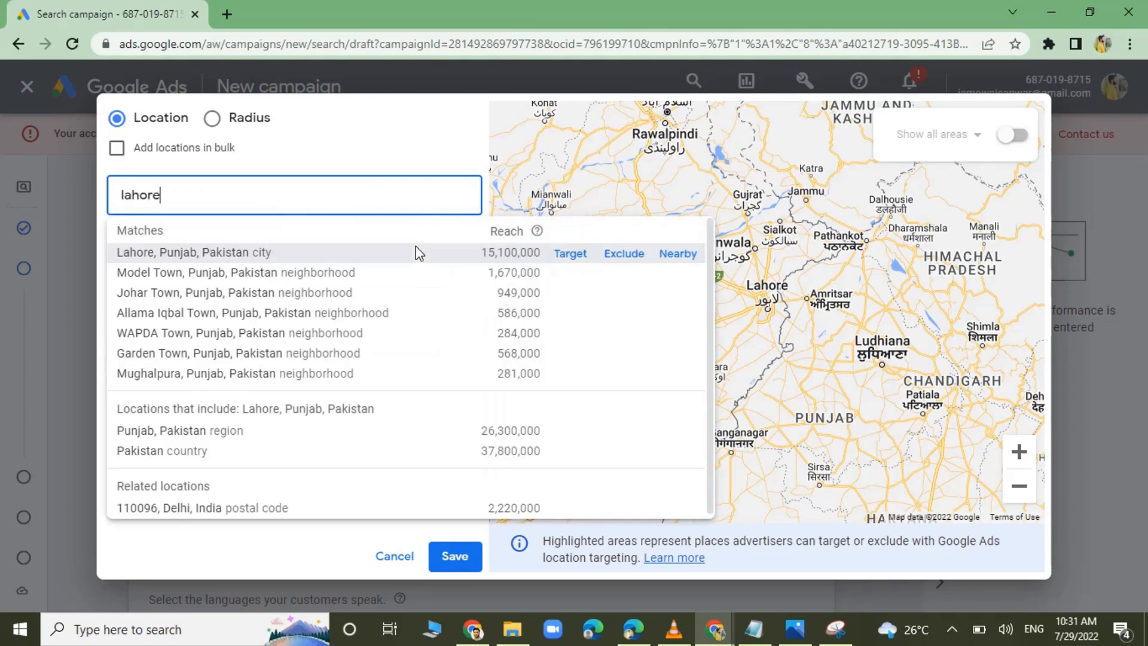
left_click(570, 254)
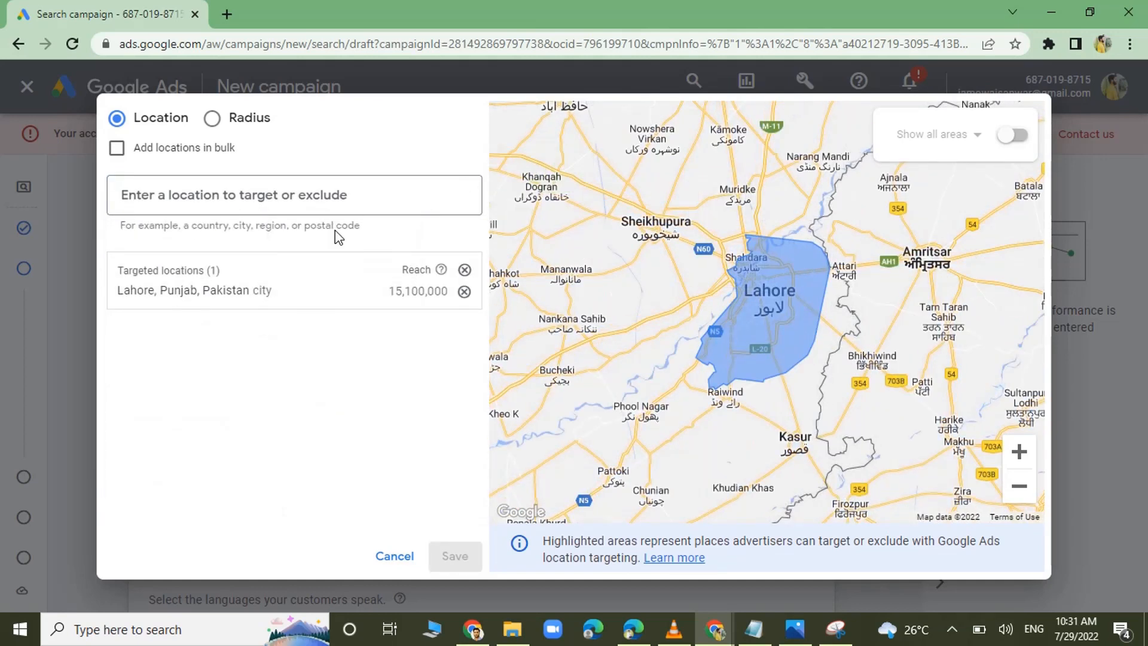
Exclude the neighborhood Model Town, Punjab, Pakistan from the targeted city of Lahore and remove that exclusion again.
left_click(309, 189)
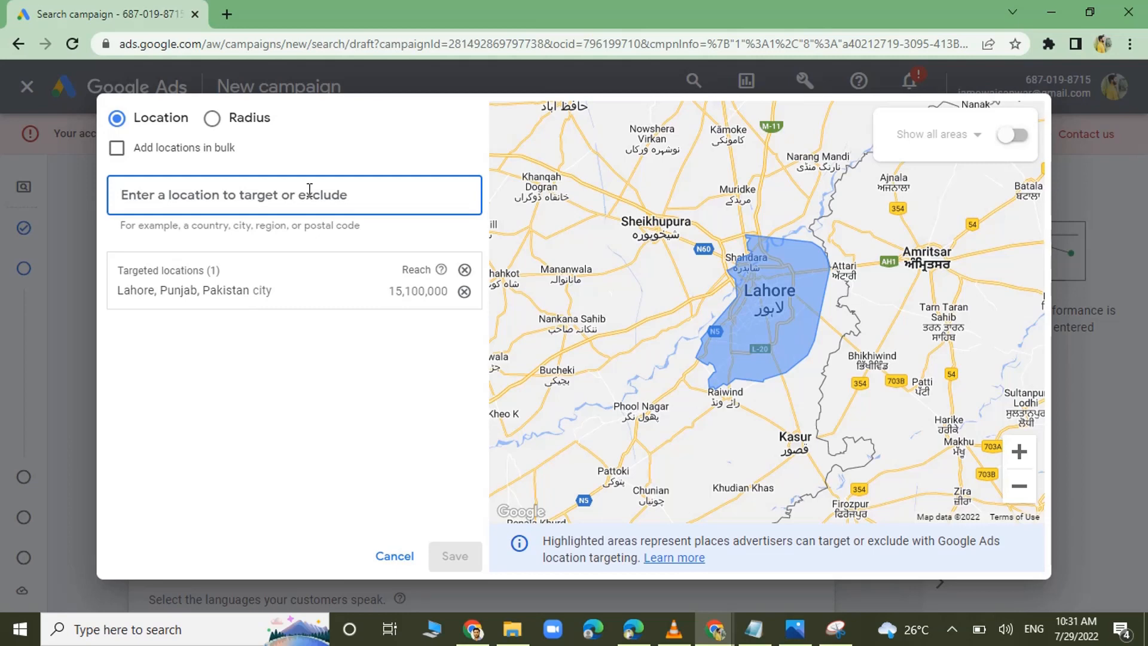
type("mod")
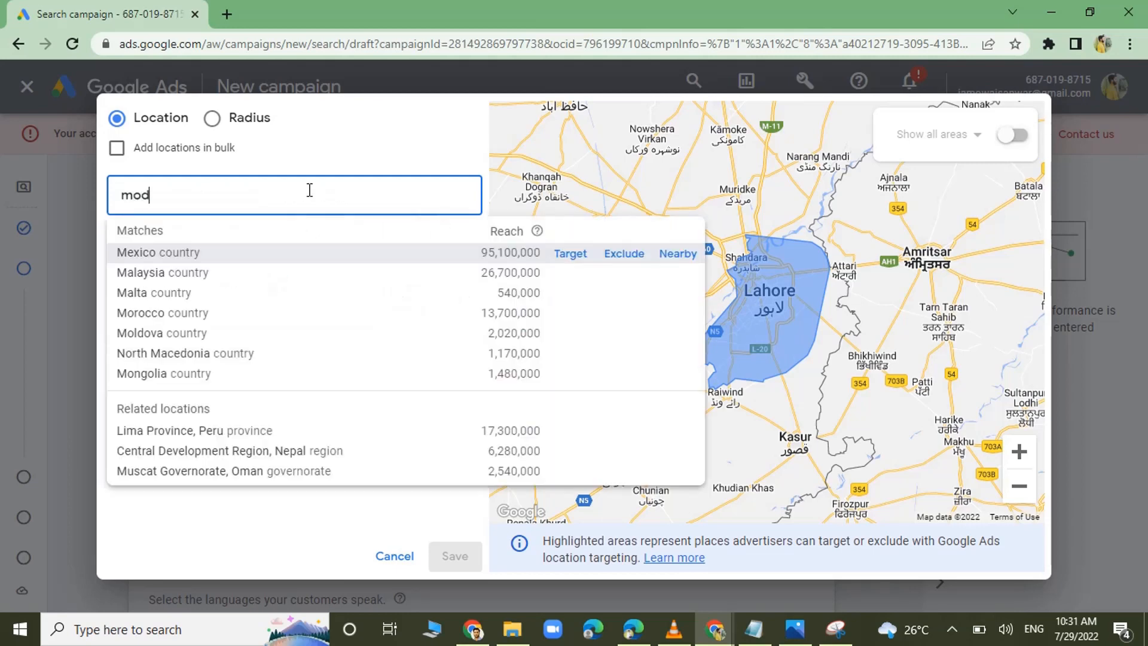
type("el to")
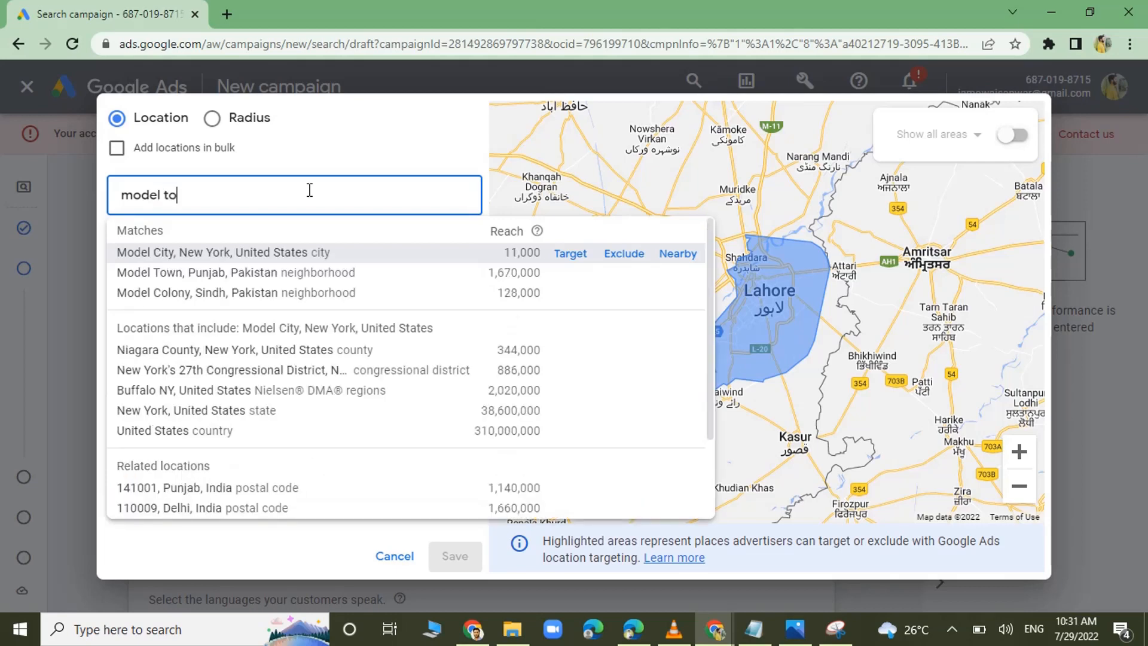
type("wn")
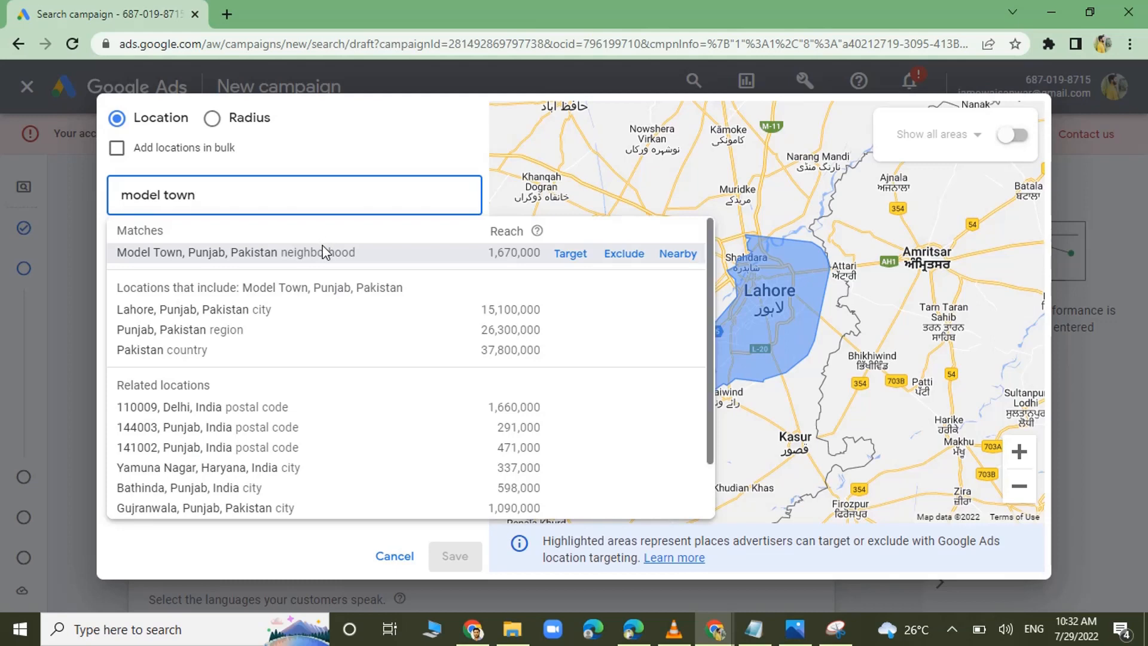
left_click(623, 254)
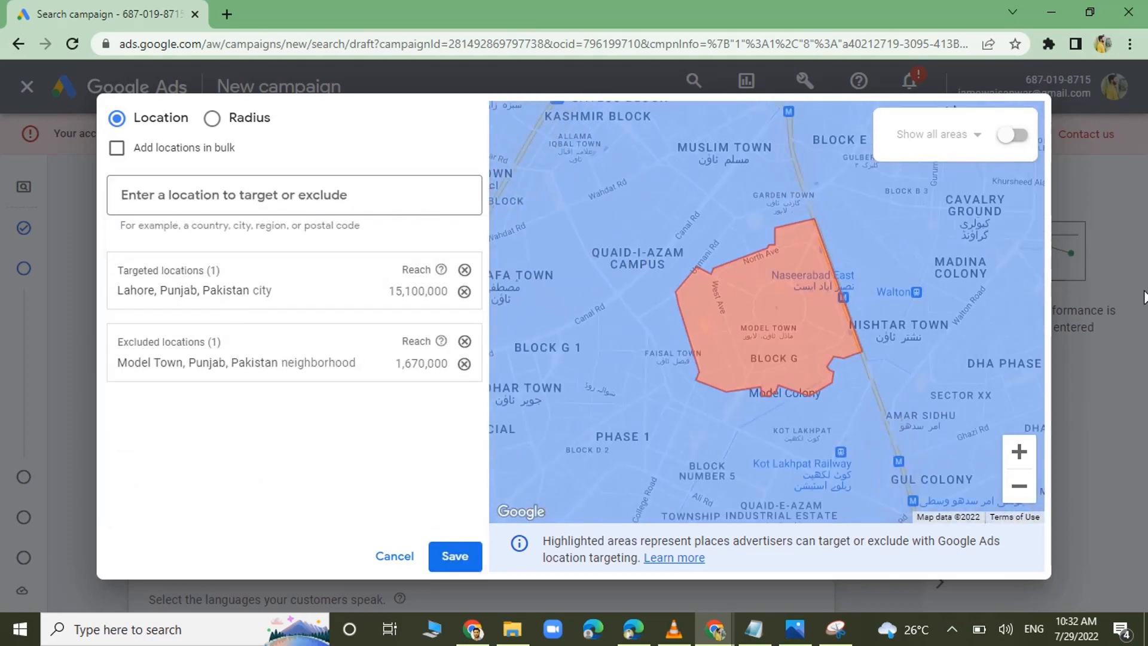
left_click(1022, 501)
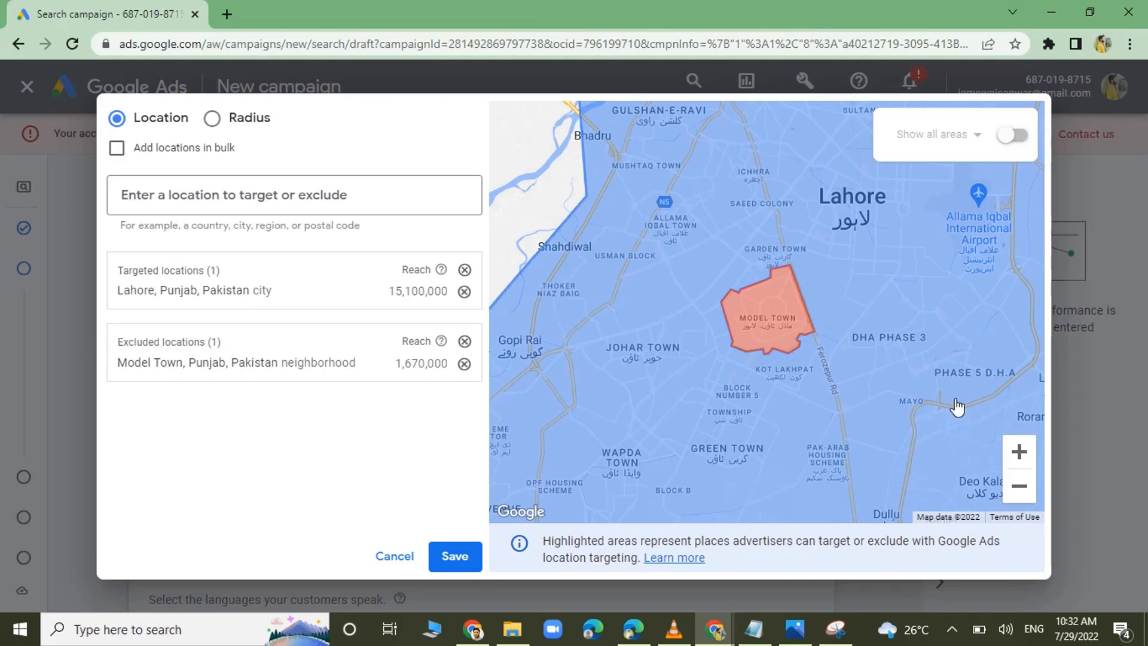
left_click(464, 364)
Switch to radius targeting and target a 20 mi radius around Lahore.
left_click(246, 123)
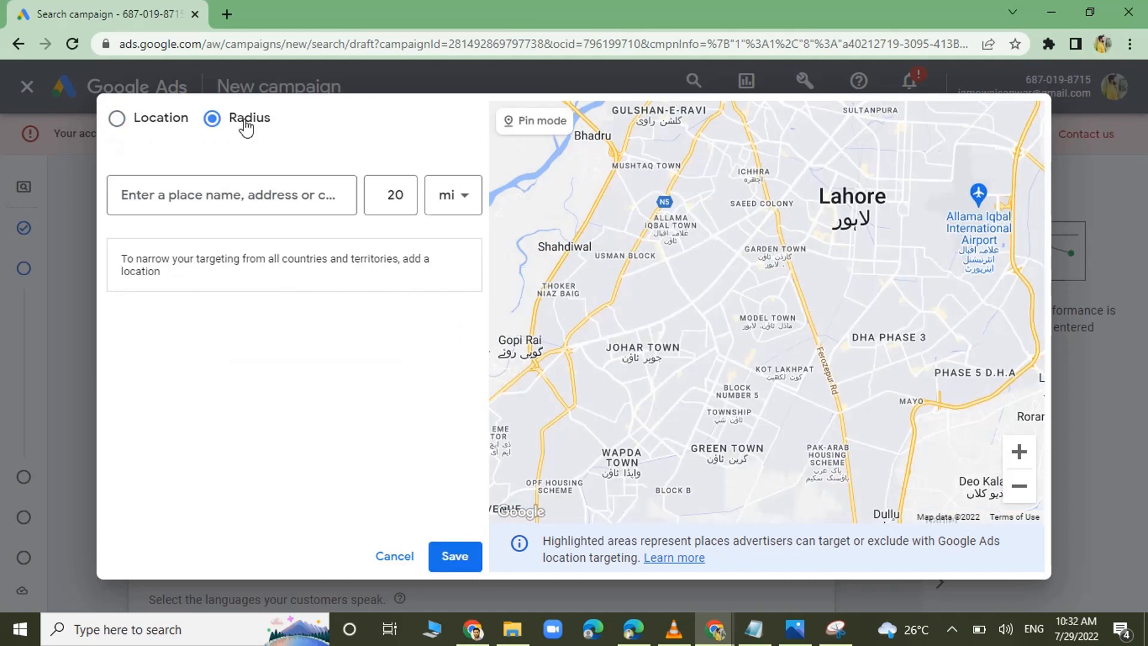
left_click(238, 204)
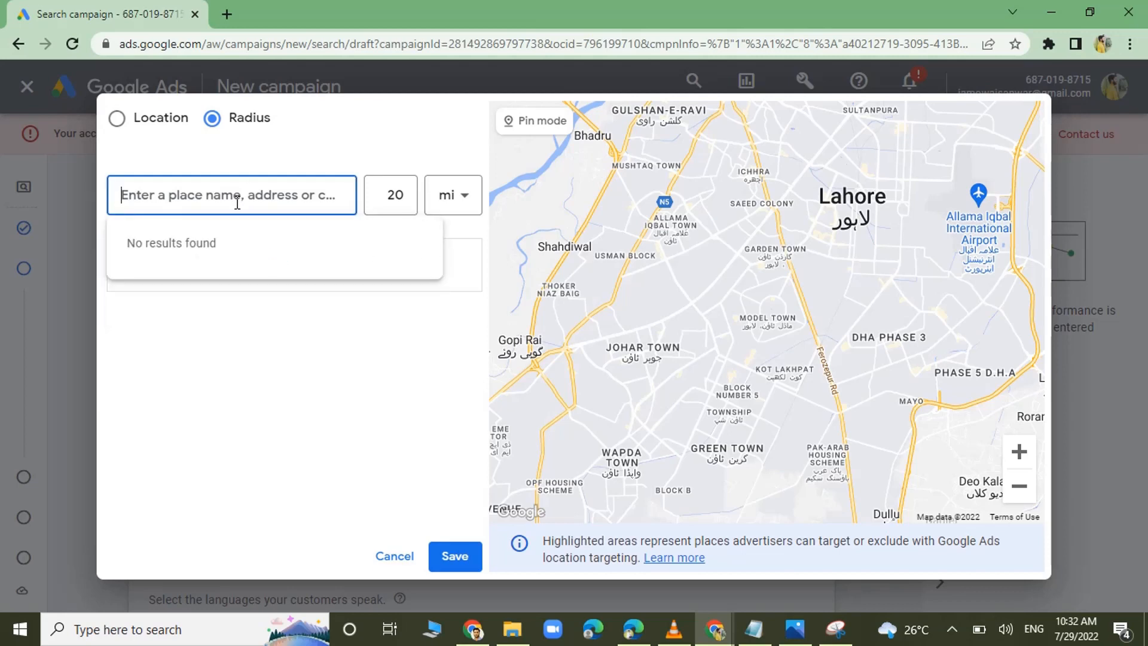
type("la")
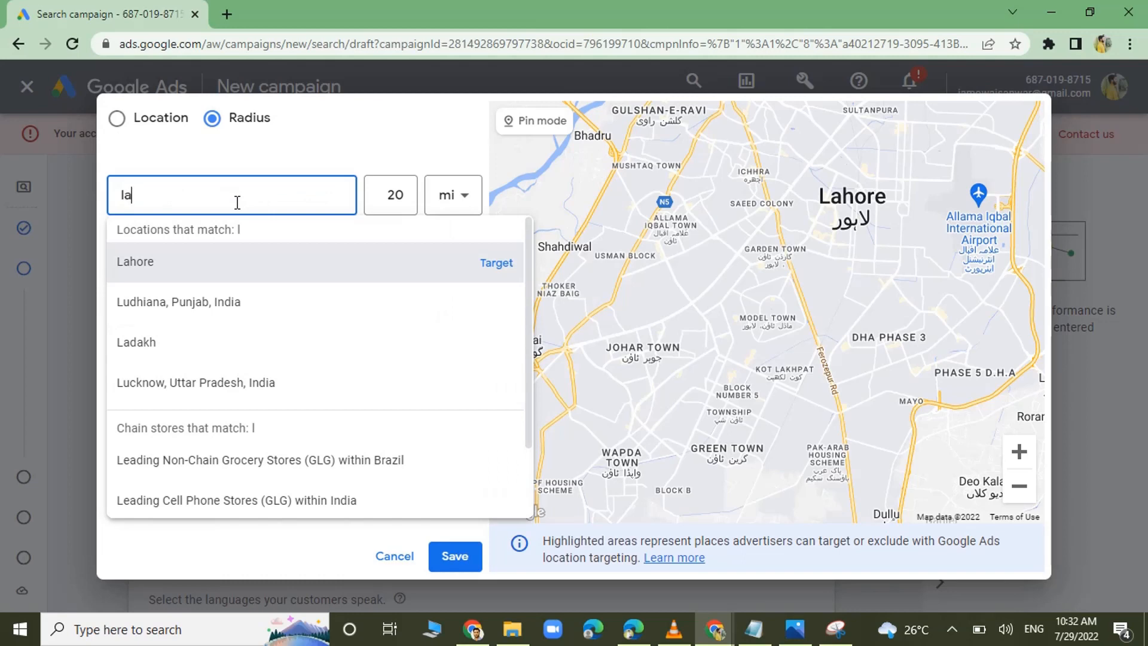
type("hore")
left_click(498, 263)
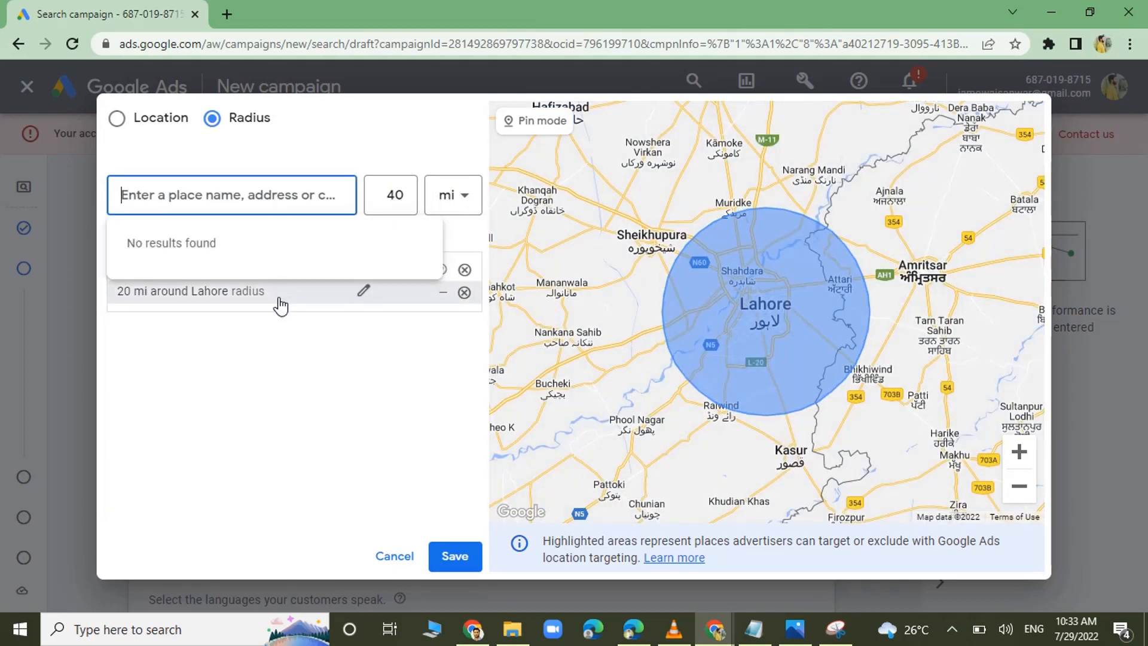
Set the target radius around Lahore to 40 mi.
left_click(363, 291)
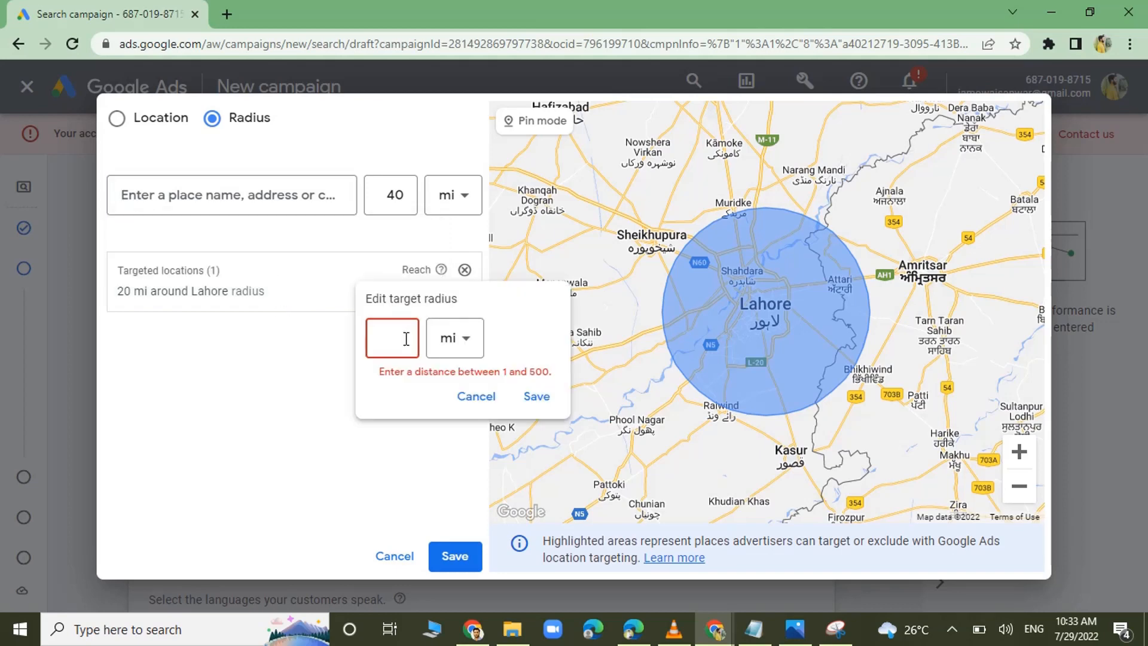
type("40")
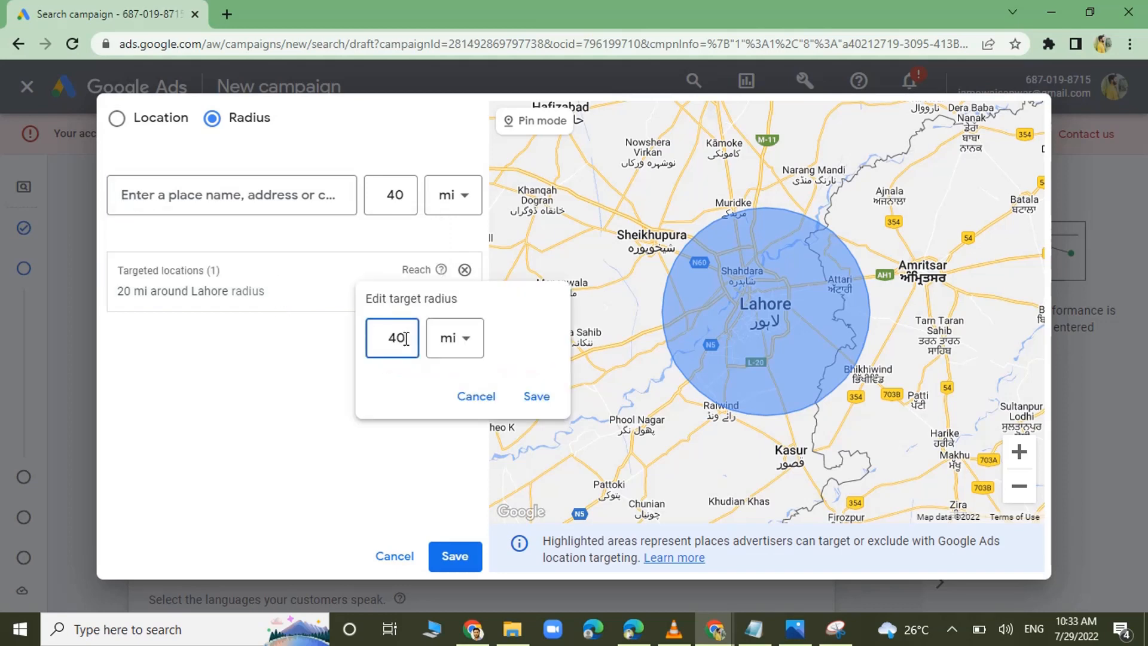
left_click(537, 397)
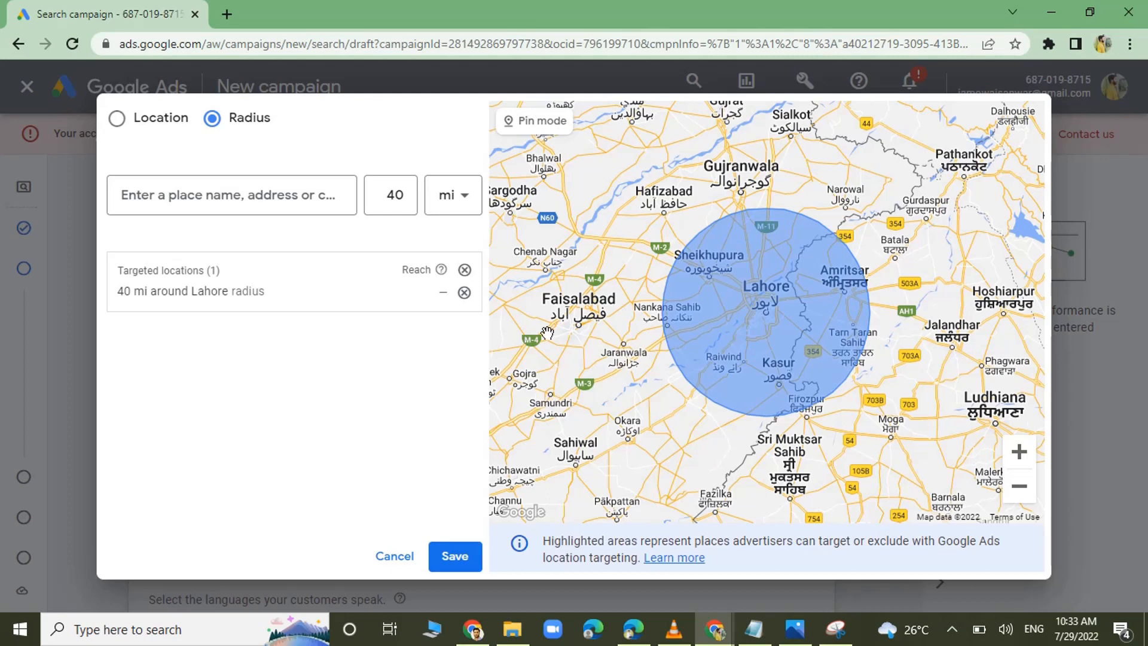
Replace the radius target with the city of Lahore, Punjab, Pakistan and close the advanced location search.
left_click(465, 293)
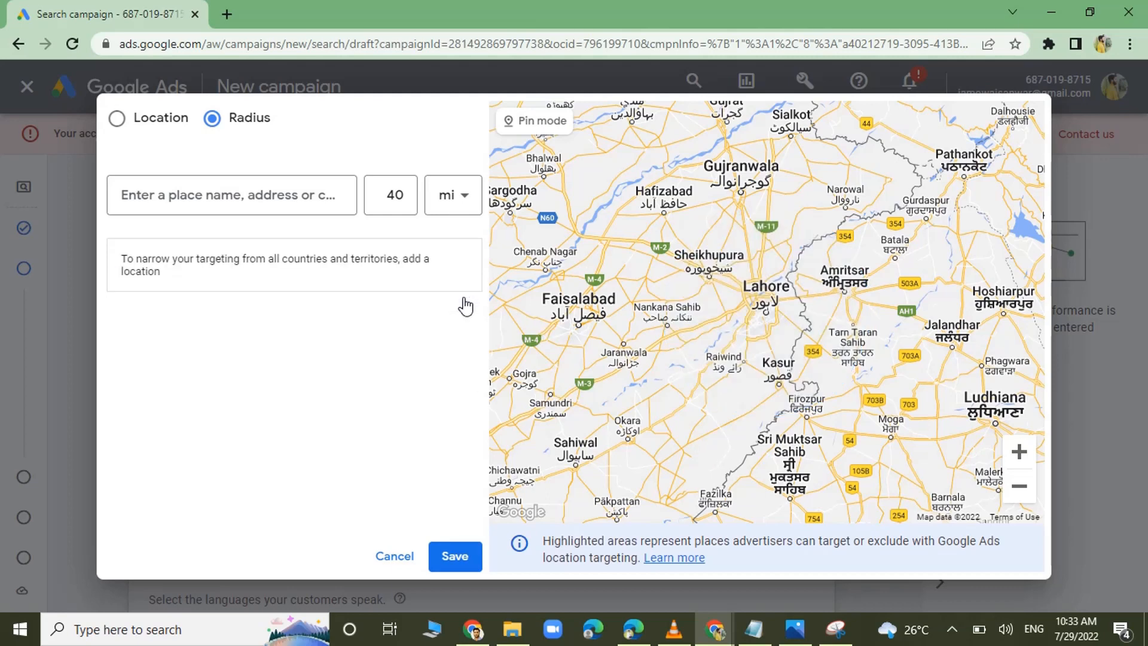
left_click(159, 119)
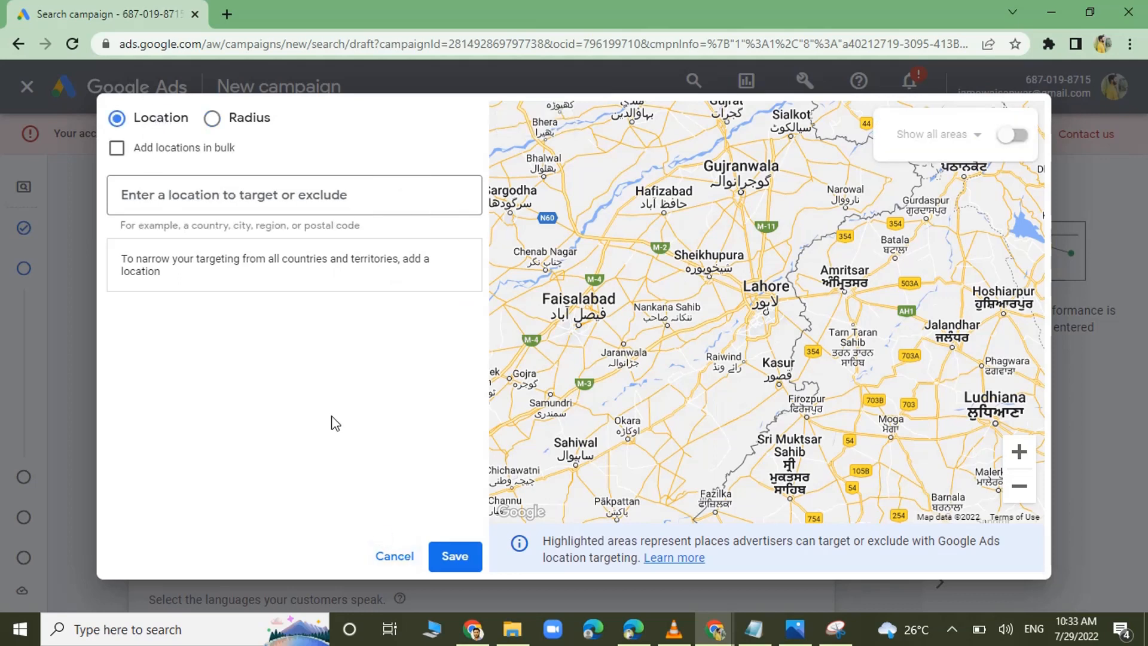
left_click(321, 194)
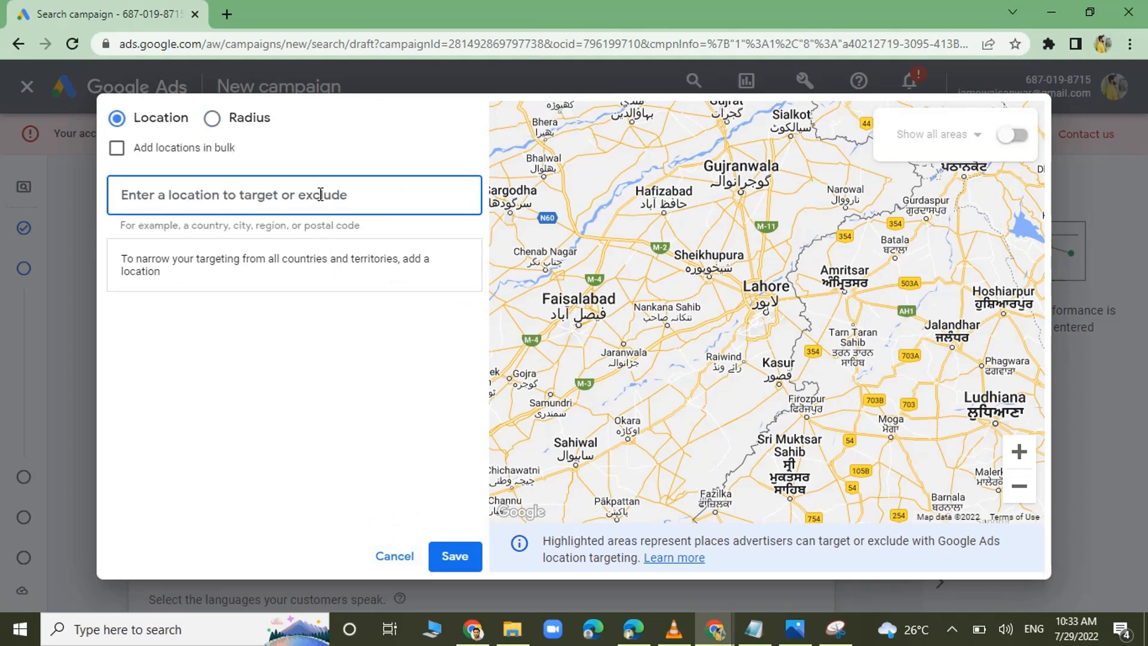
type("lahore")
left_click(568, 251)
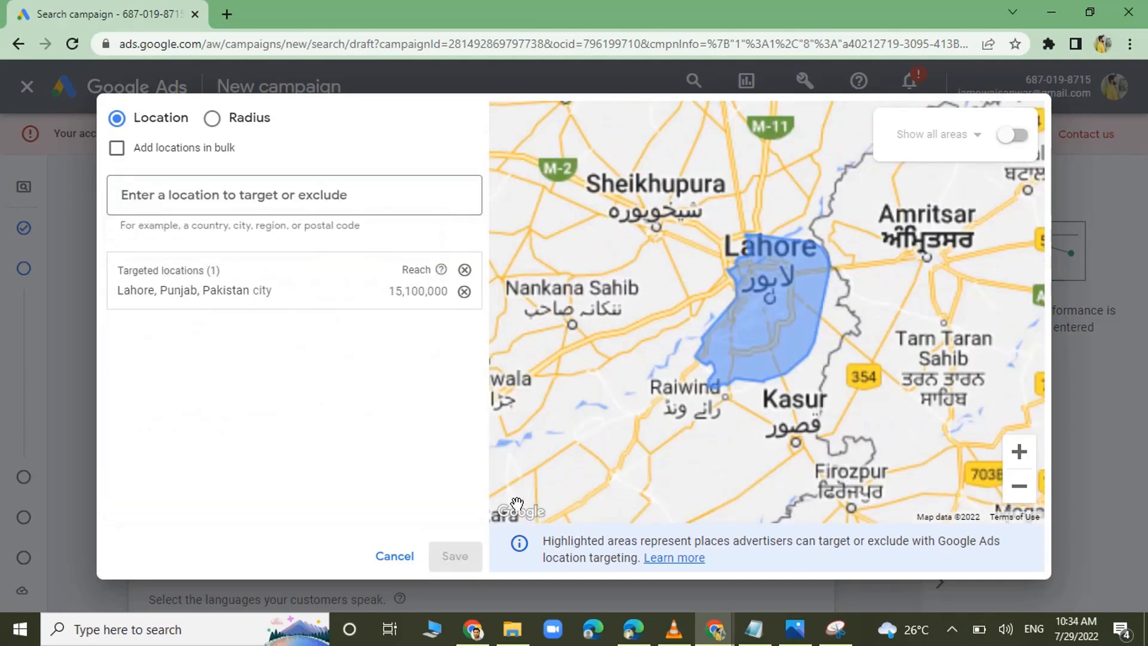
left_click(423, 544)
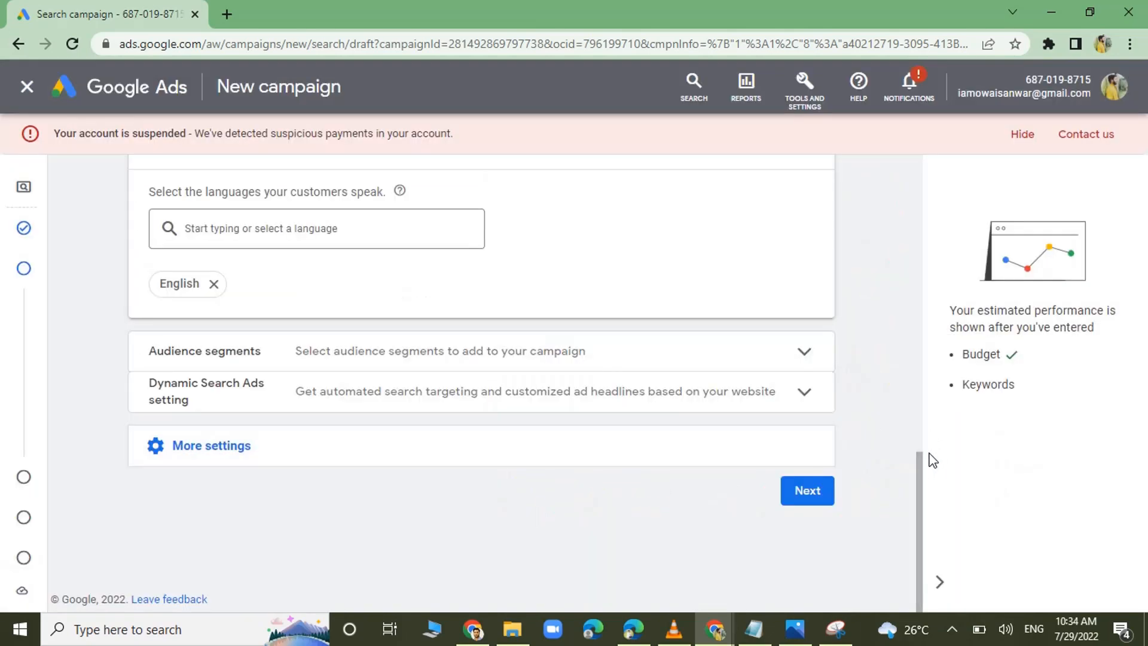
Expand the location options in the campaign's Locations section to show the Target and Exclude settings.
left_click_drag(921, 464, 923, 318)
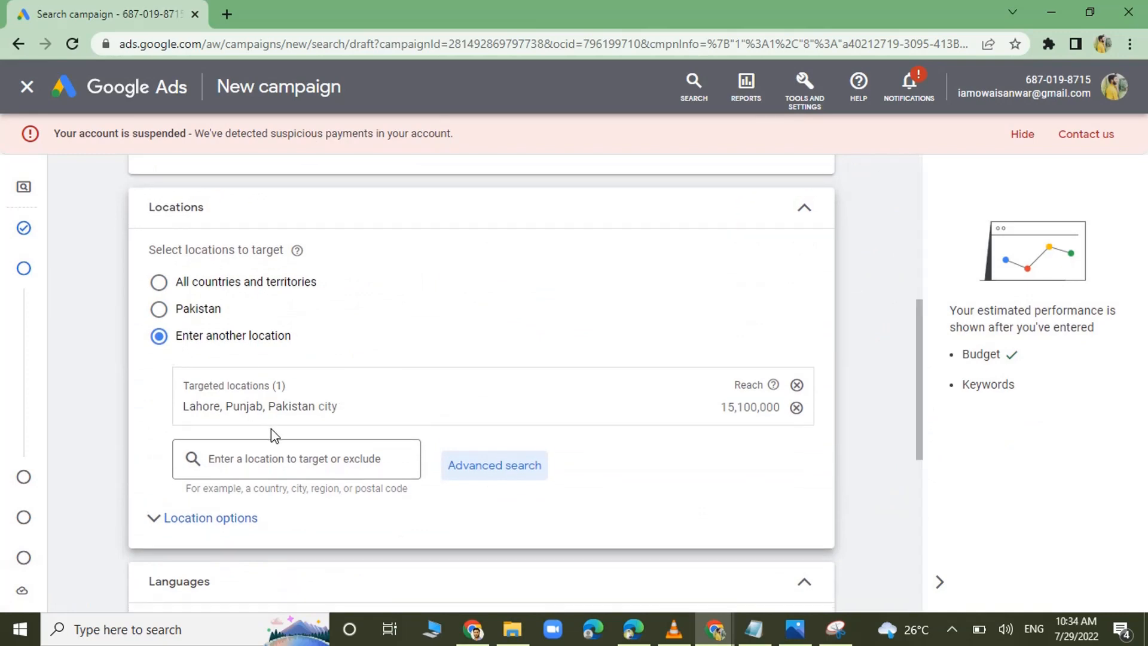
left_click(187, 519)
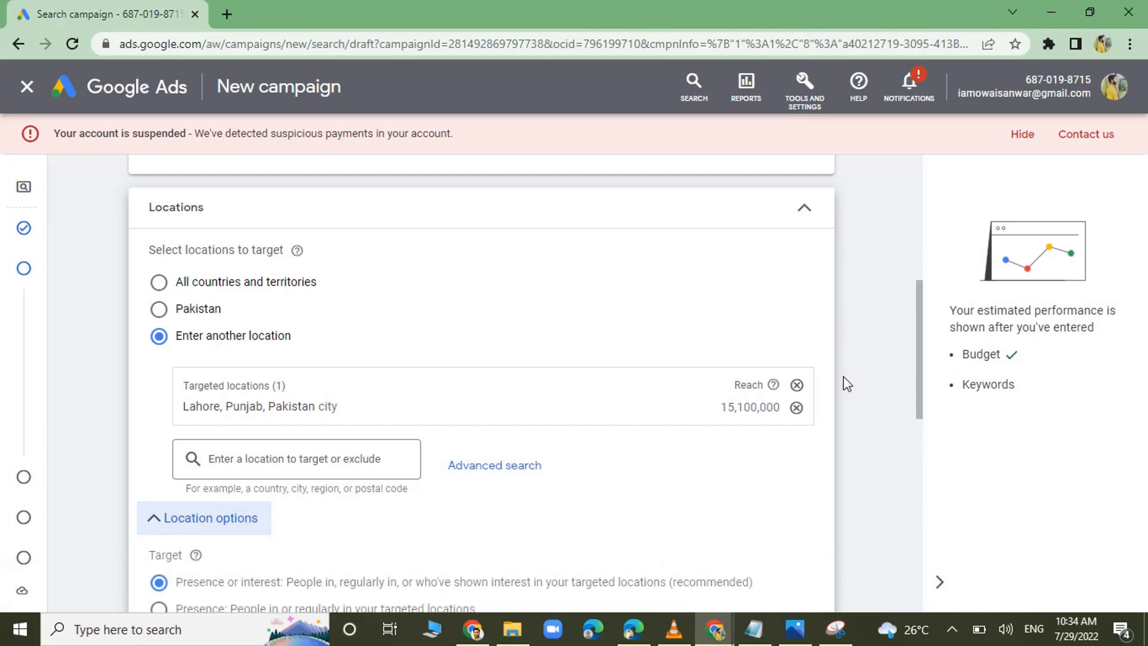
left_click_drag(921, 308, 925, 357)
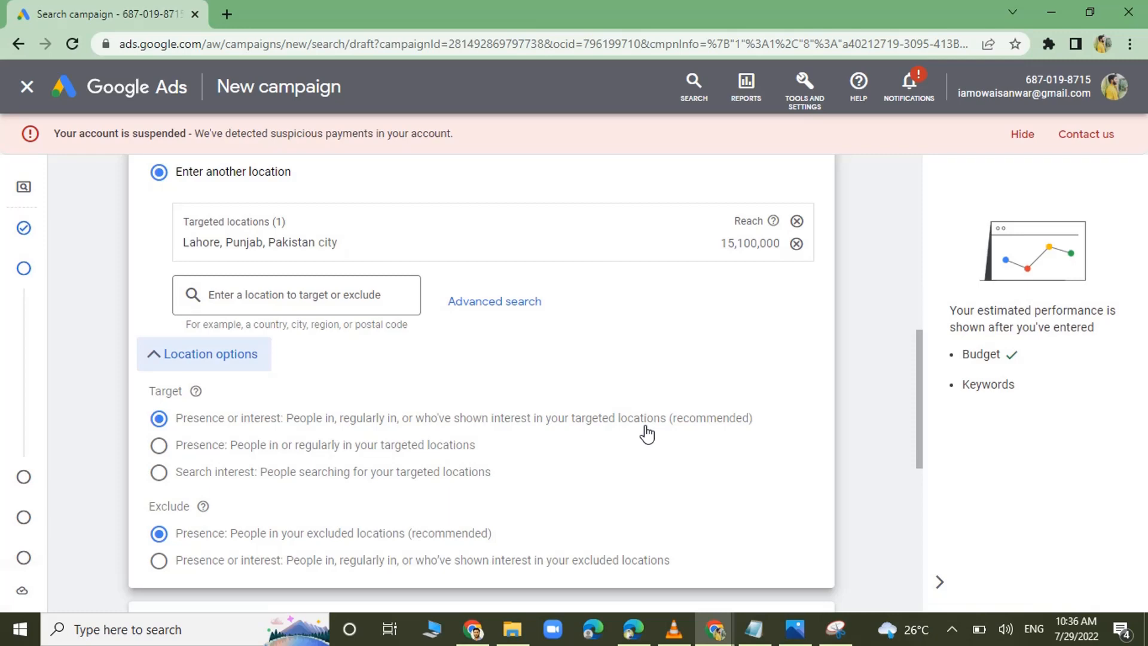
Try the Presence and Search interest options for the location target and return to Presence or interest.
left_click(213, 454)
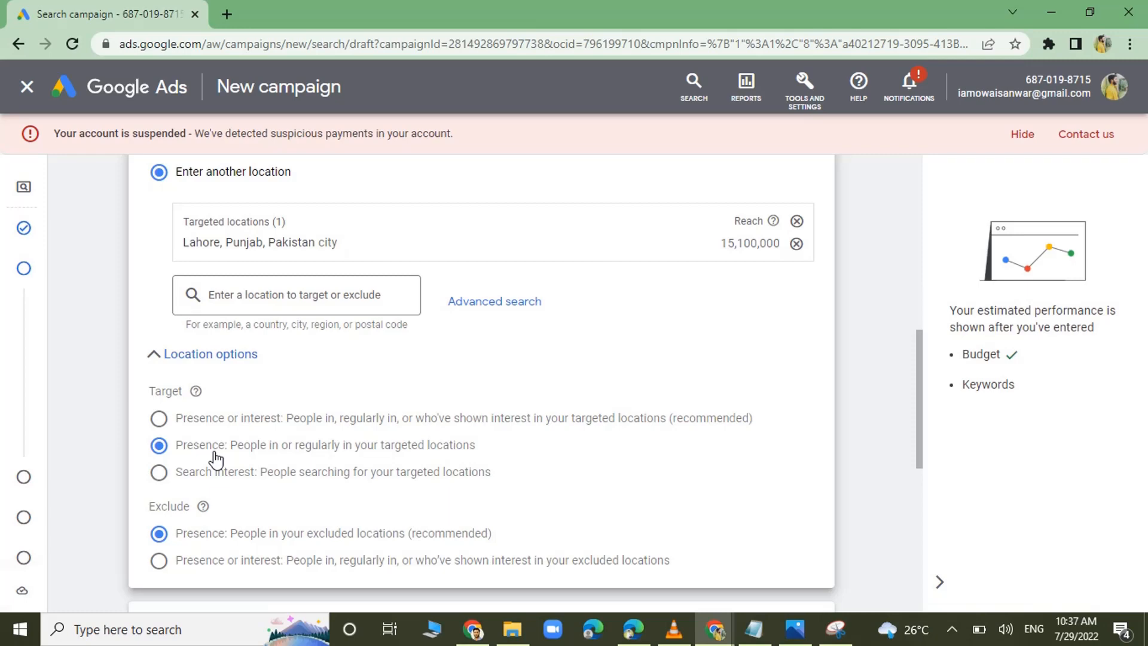
left_click(233, 479)
left_click(234, 454)
left_click(238, 474)
left_click(244, 458)
left_click(245, 429)
Switch to the browser window with the cleaning account's locations and view the narrowing options for Cincinnati, Ohio, from the targeted locations list.
key("alt+Tab")
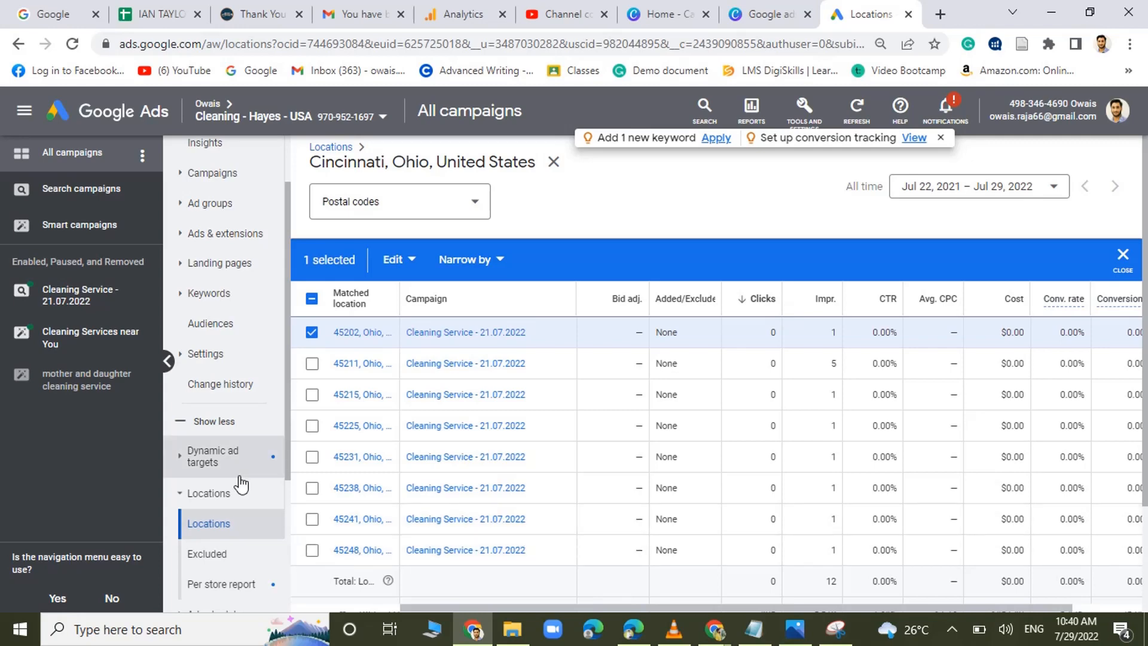
left_click(209, 504)
left_click(209, 494)
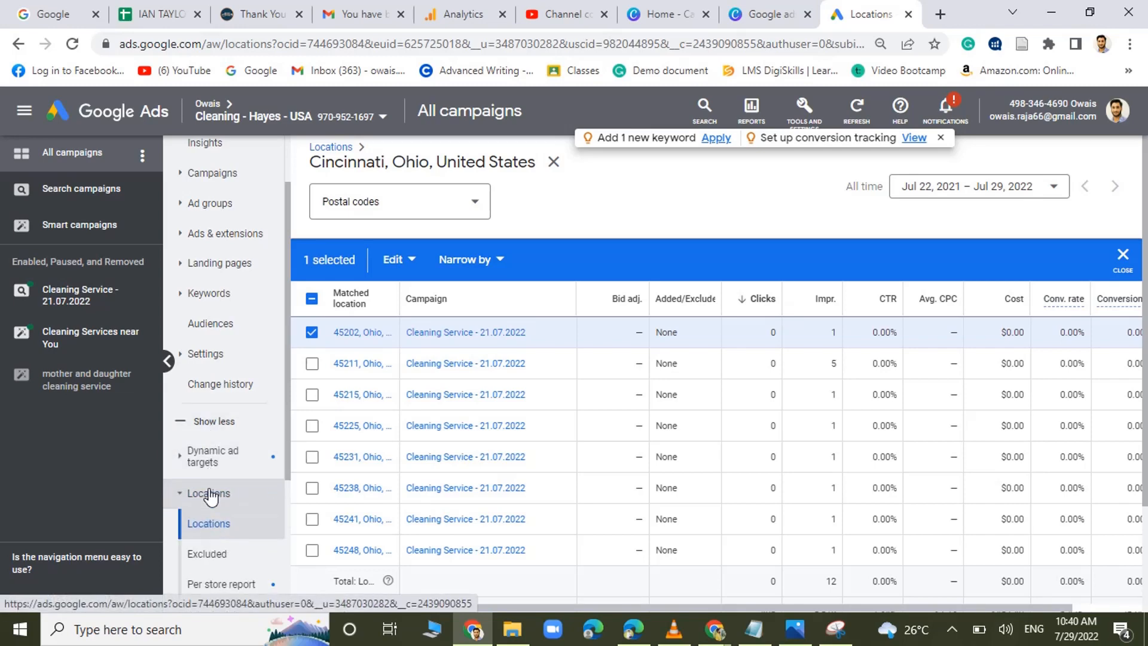
left_click(330, 147)
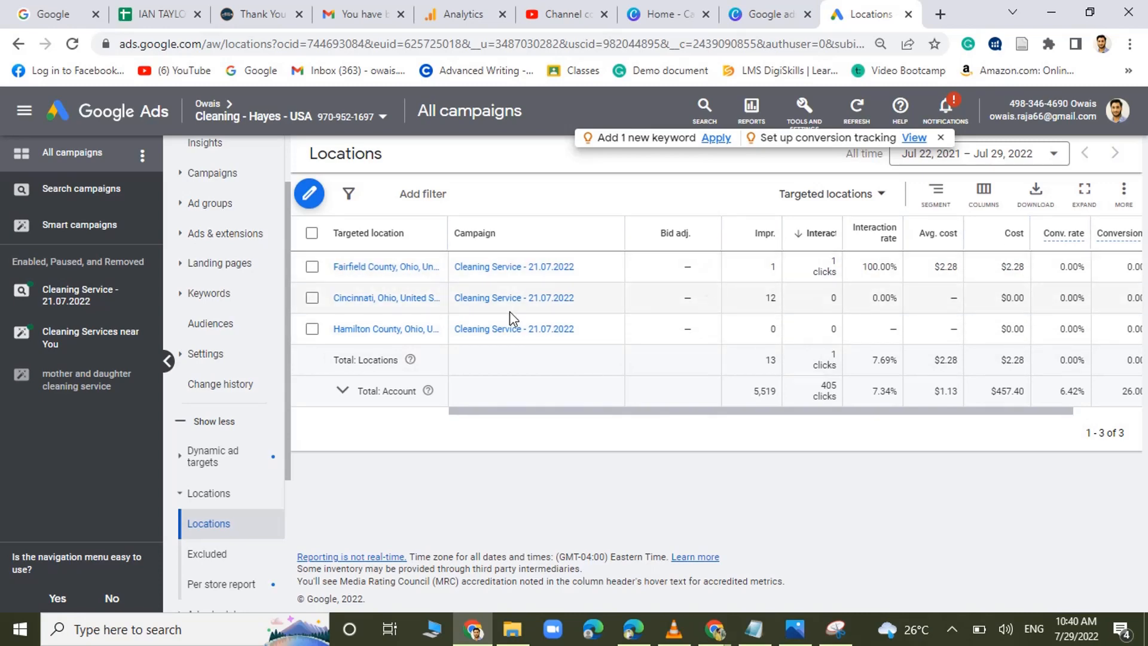
left_click(370, 302)
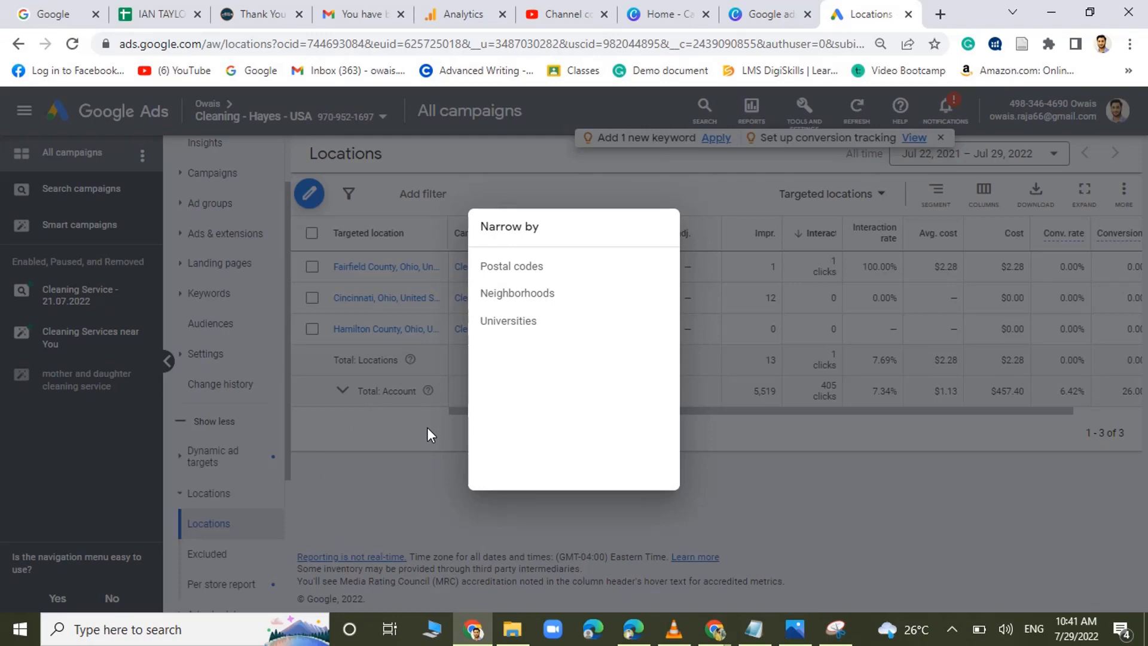
left_click(327, 445)
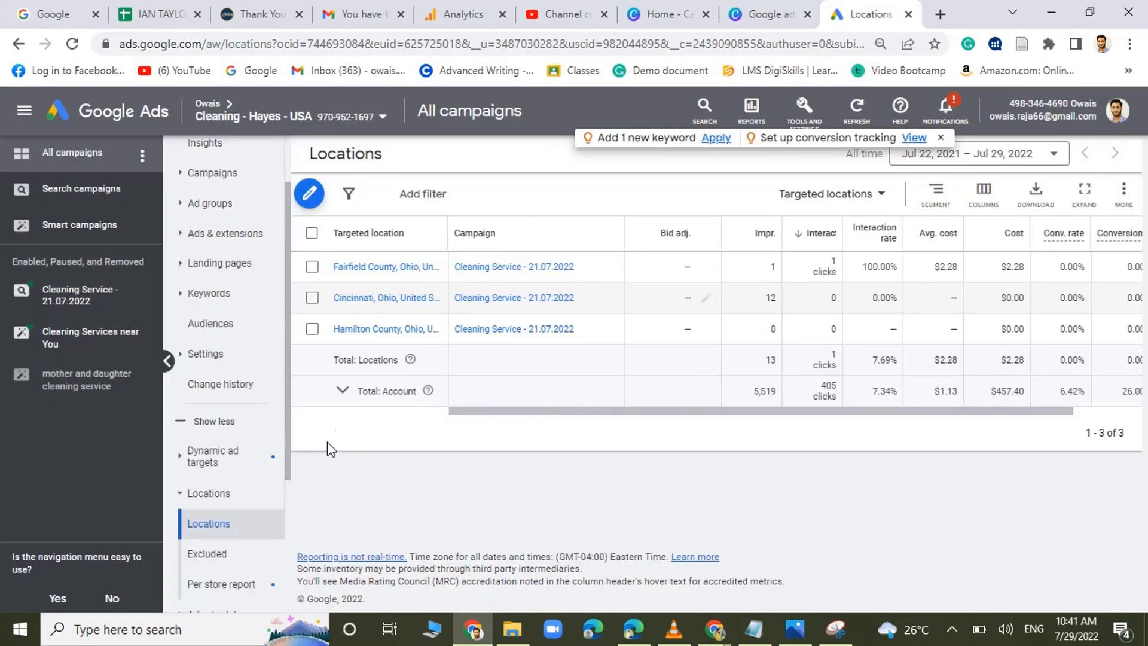
Apply a 40% bid adjustment increase to the targeted location Fairfield County, Ohio in the Cleaning Service - 21.07.2022 campaign.
left_click(312, 267)
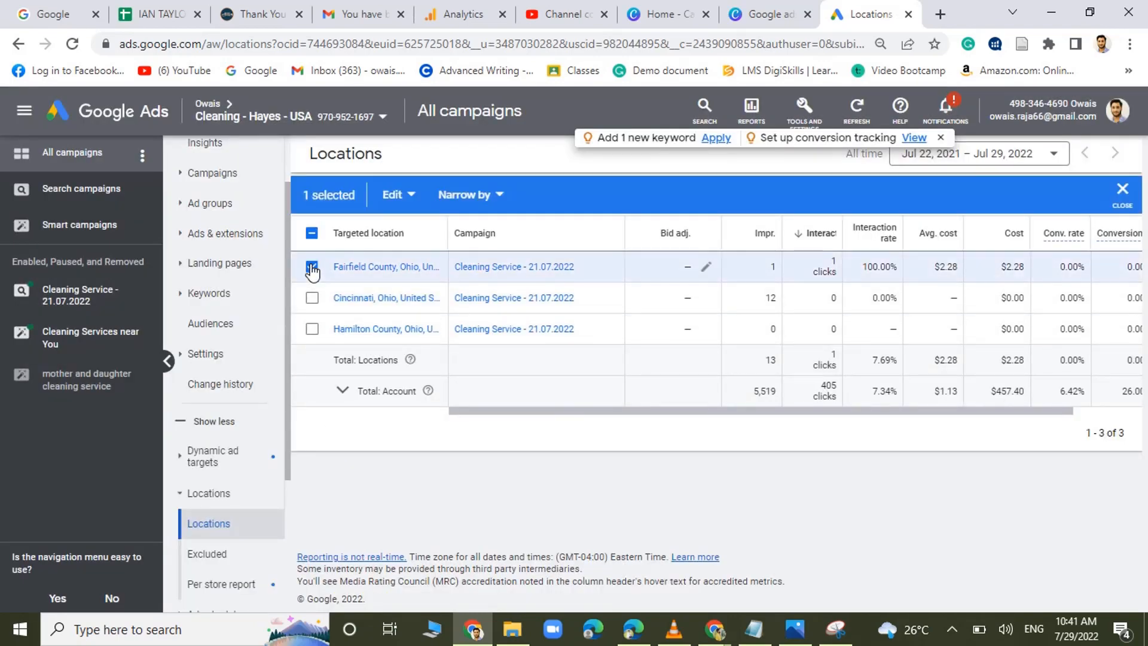
left_click(401, 202)
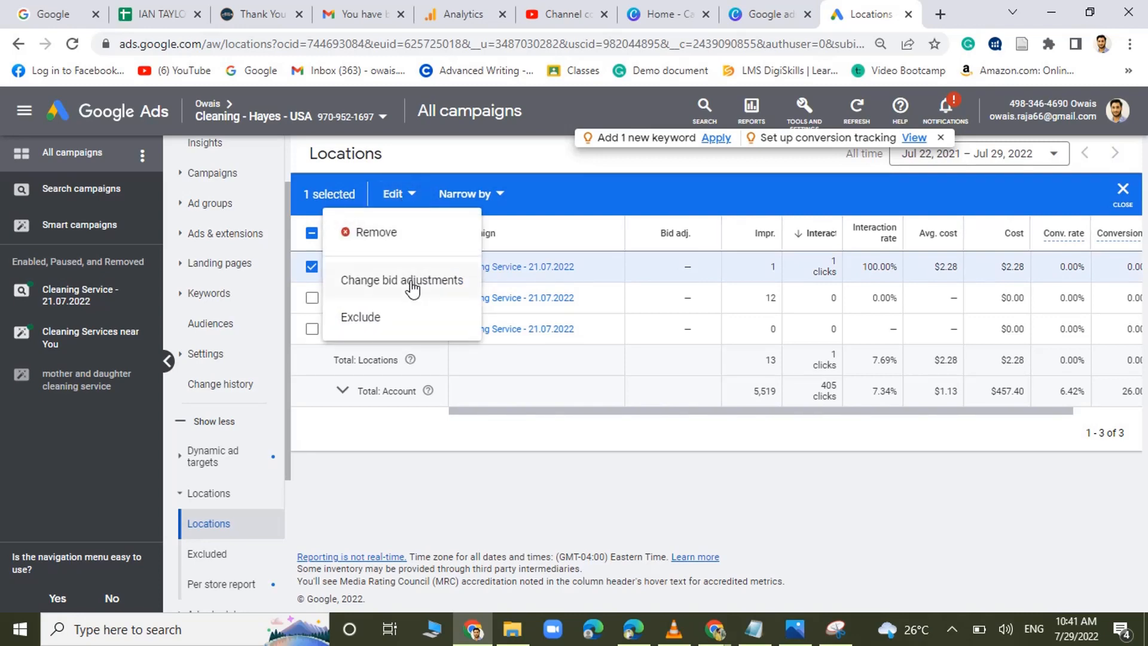
left_click(412, 288)
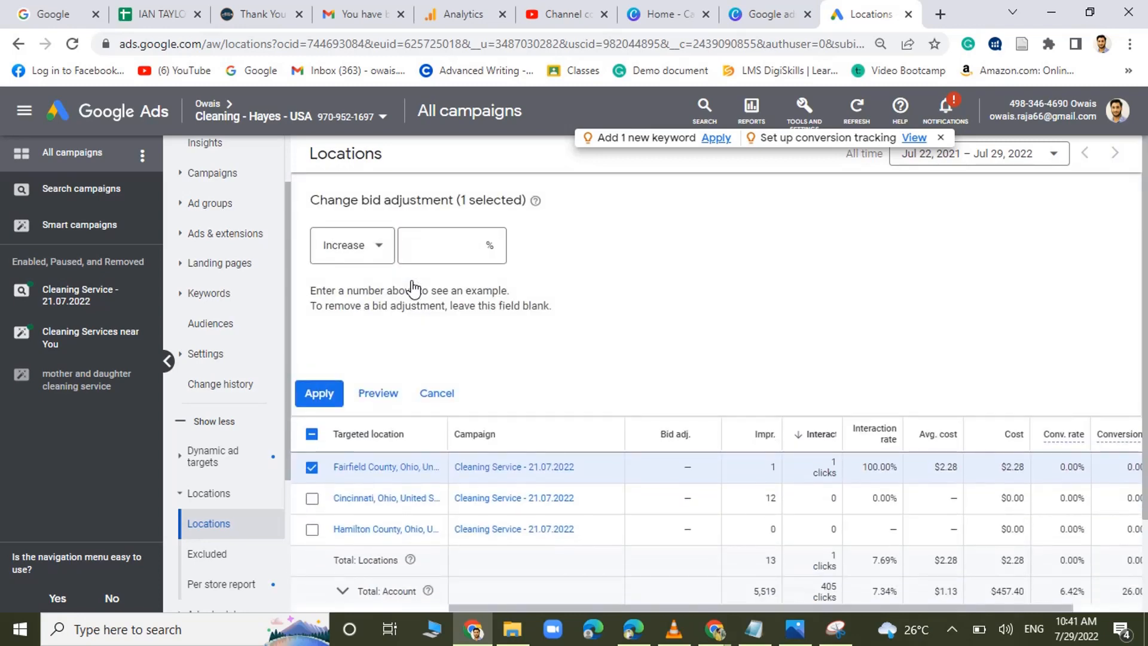
left_click(425, 247)
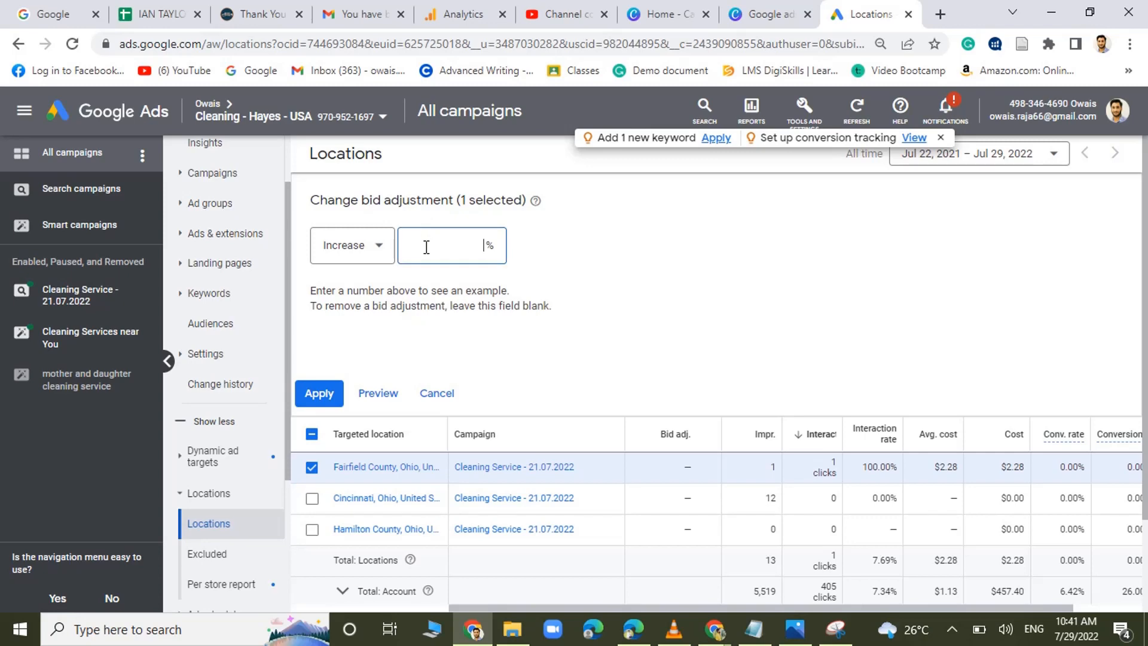
type("4")
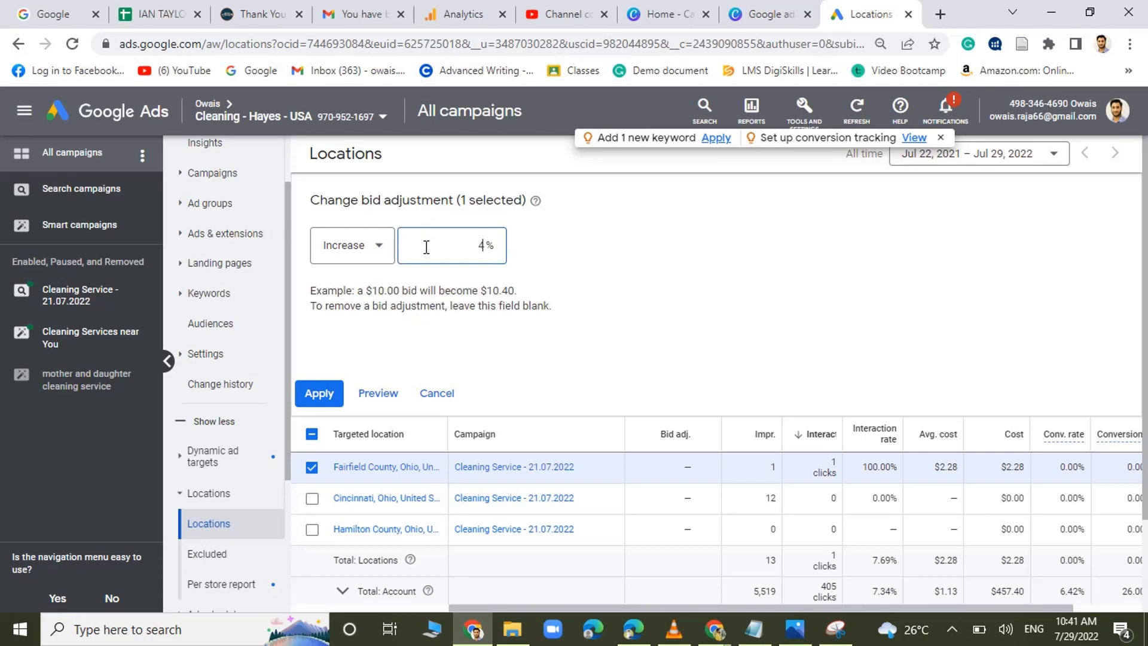
type("0")
left_click(320, 395)
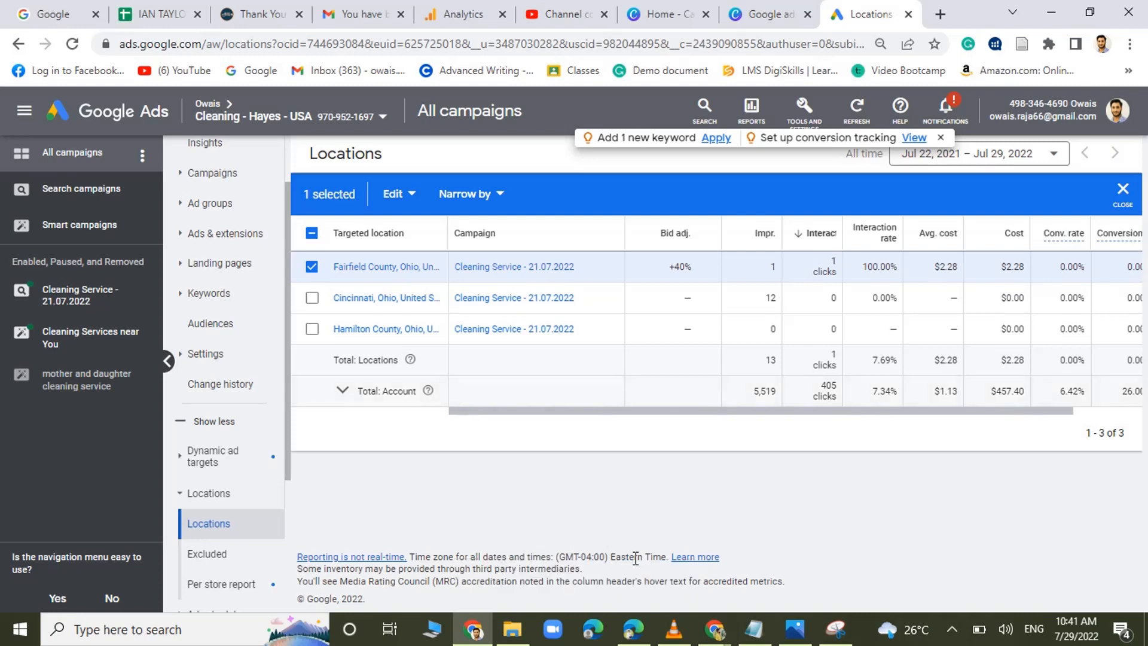
Switch back to the new search campaign draft and review its Locations settings.
mouse_move(717, 631)
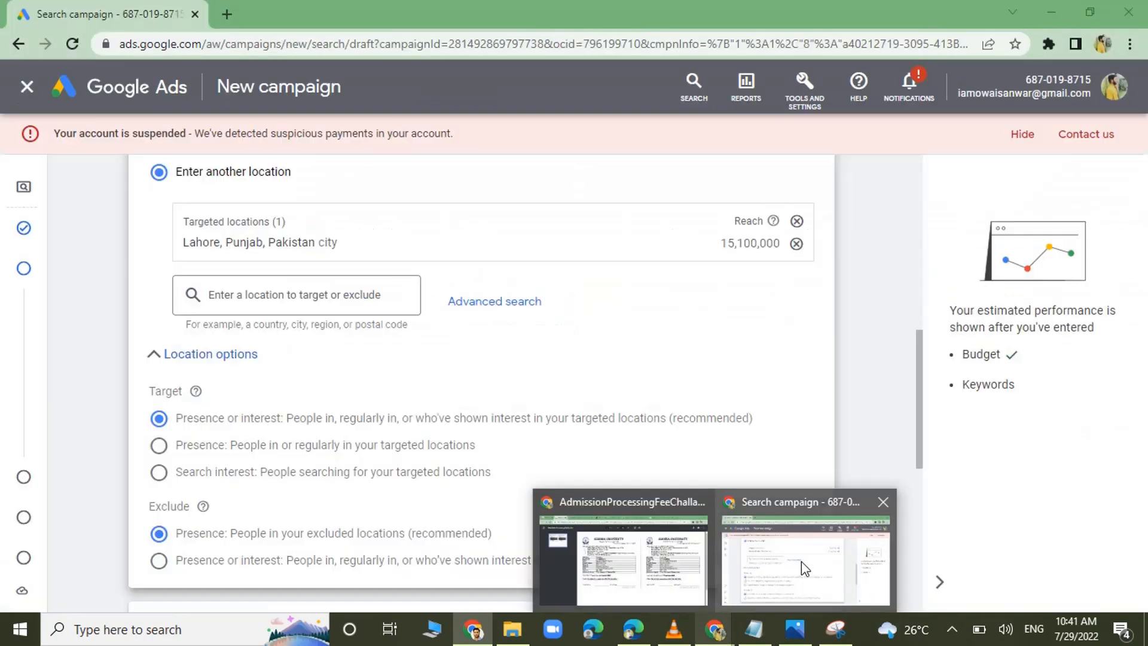
left_click(801, 561)
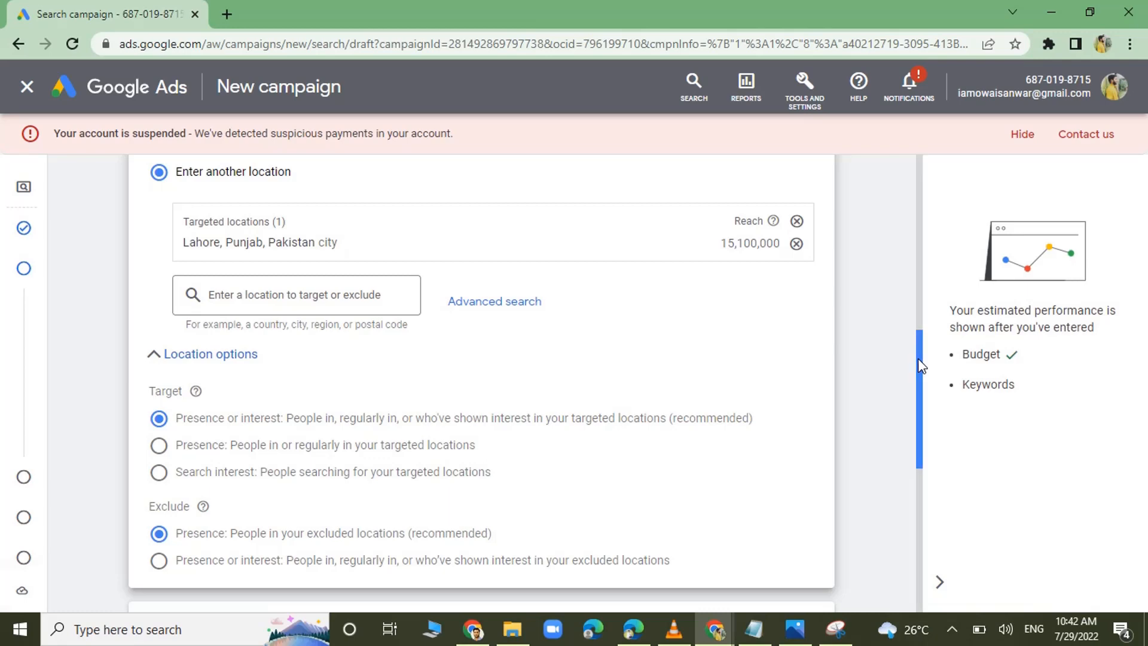
left_click_drag(917, 358, 898, 325)
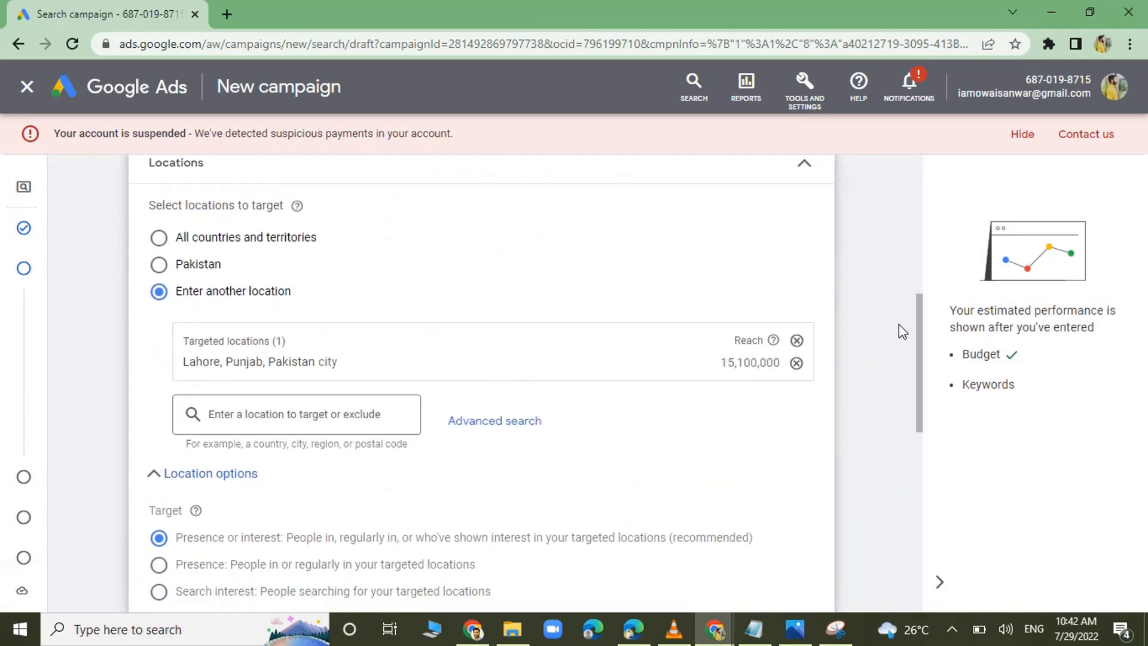